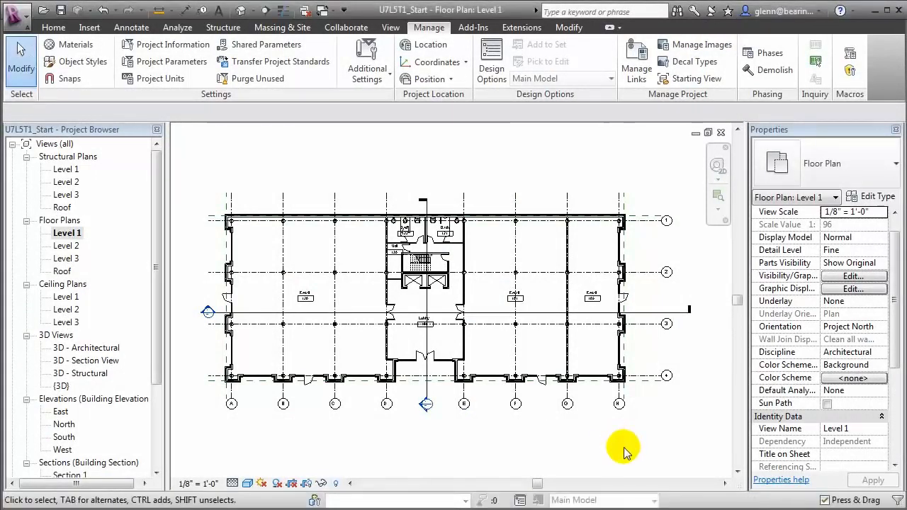
# - Create a parameter group named Space Utilization in the shared parameter file
pyautogui.click(271, 48)
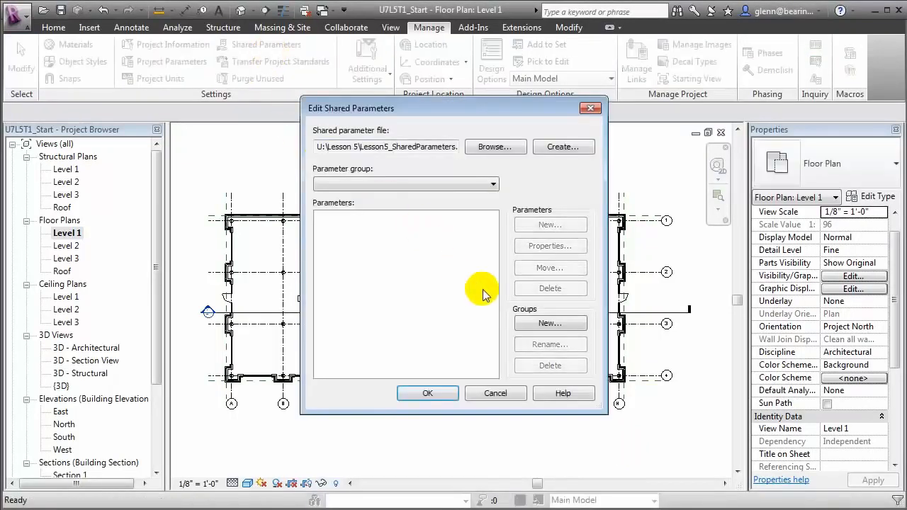
pyautogui.click(541, 328)
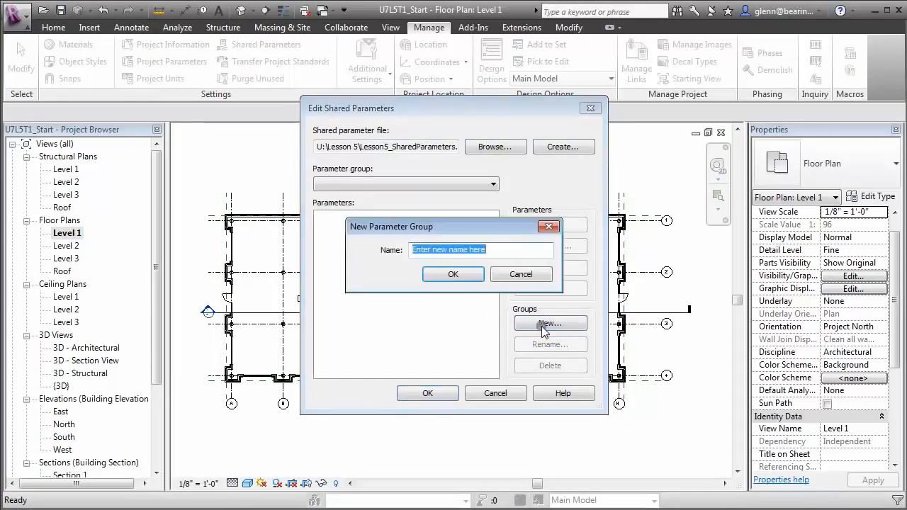
pyautogui.write('S')
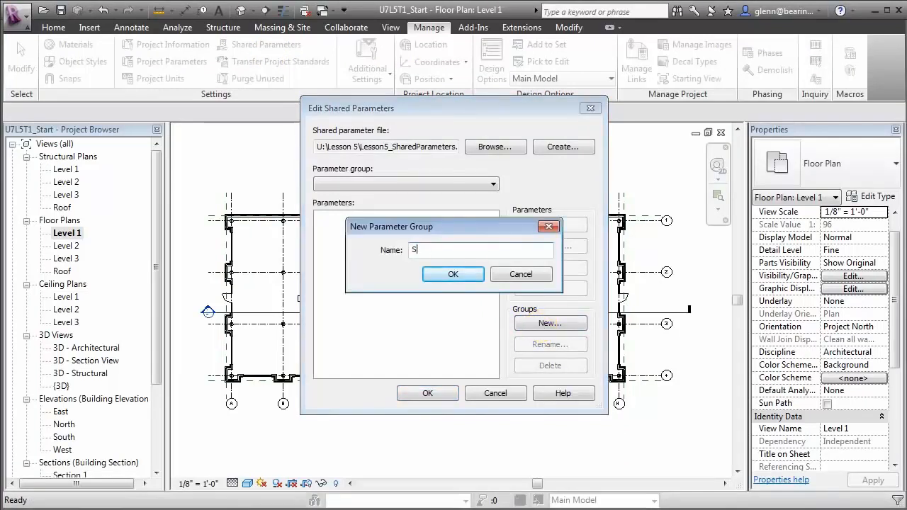
pyautogui.write('pace Utilization')
pyautogui.press('Return')
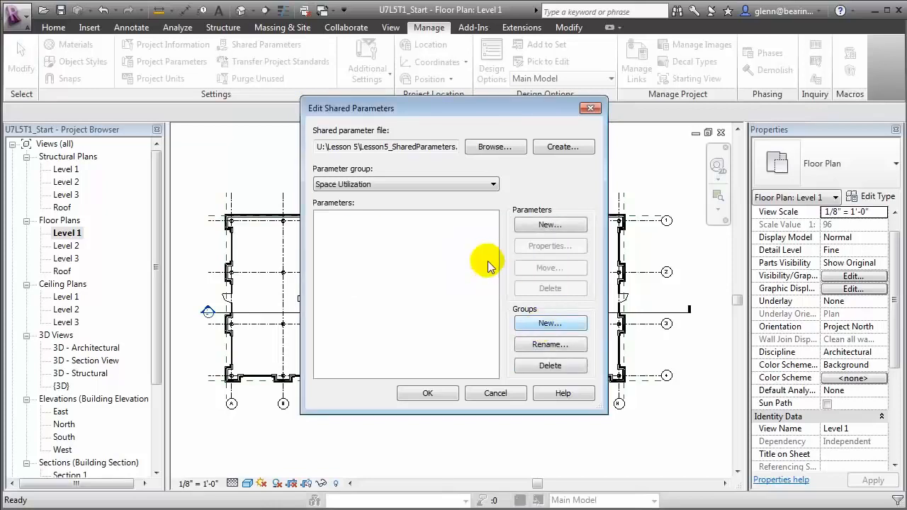
# - Add a shared parameter named Assignable of type Yes/No to the Space Utilization group and save the shared parameters
pyautogui.click(523, 226)
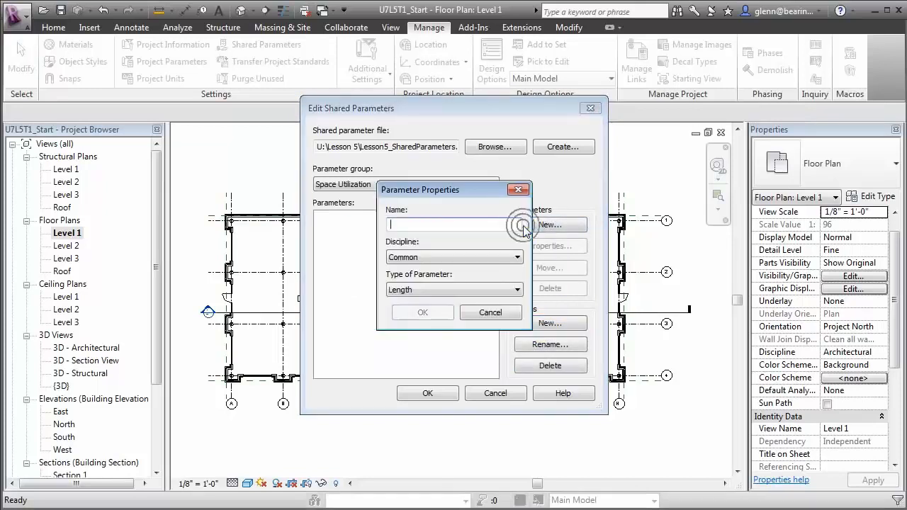
pyautogui.write('as')
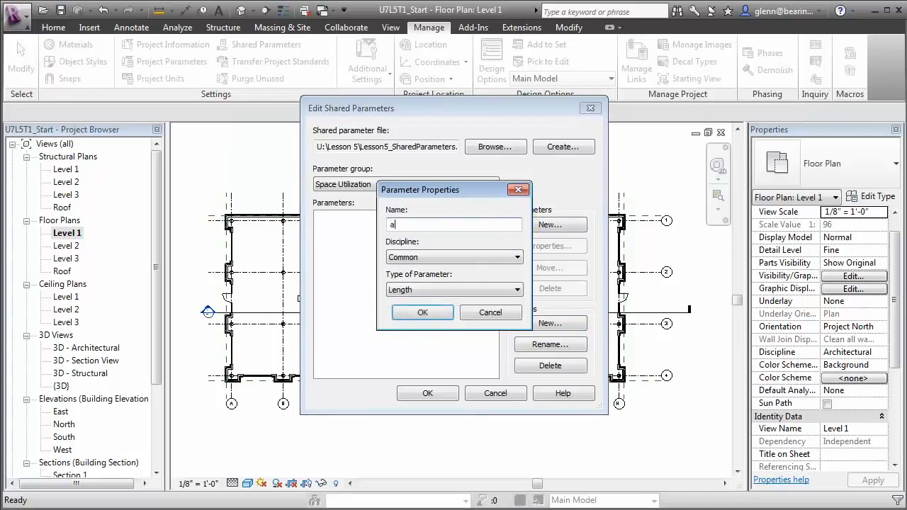
pyautogui.press('BackSpace')
pyautogui.press('BackSpace')
pyautogui.write('Assignable')
pyautogui.click(480, 289)
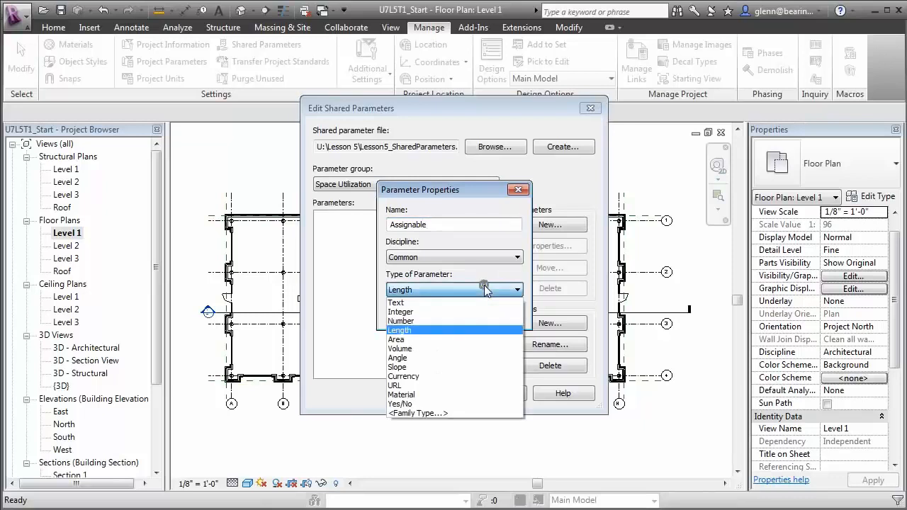
pyautogui.click(473, 404)
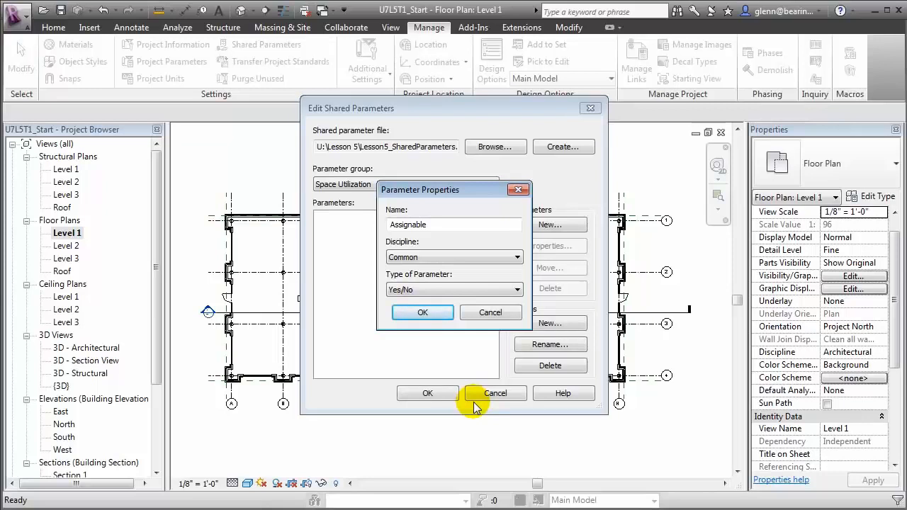
pyautogui.click(418, 311)
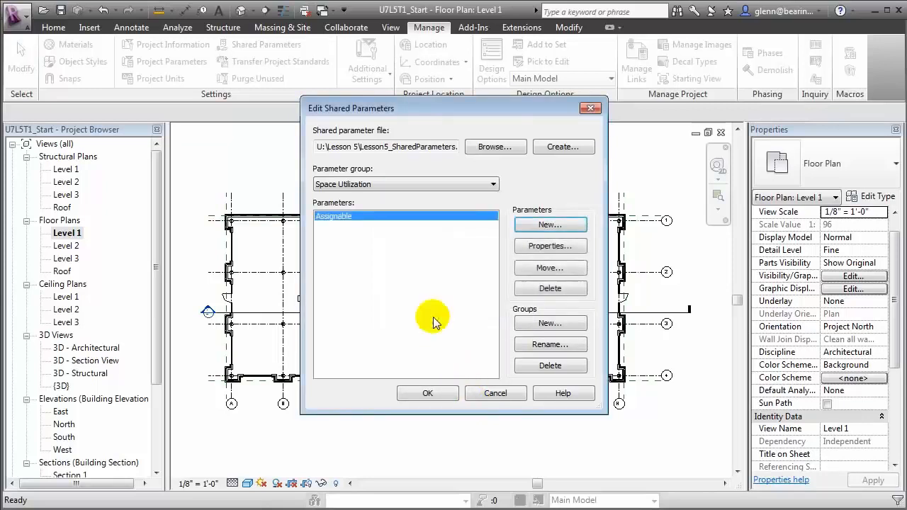
pyautogui.click(442, 395)
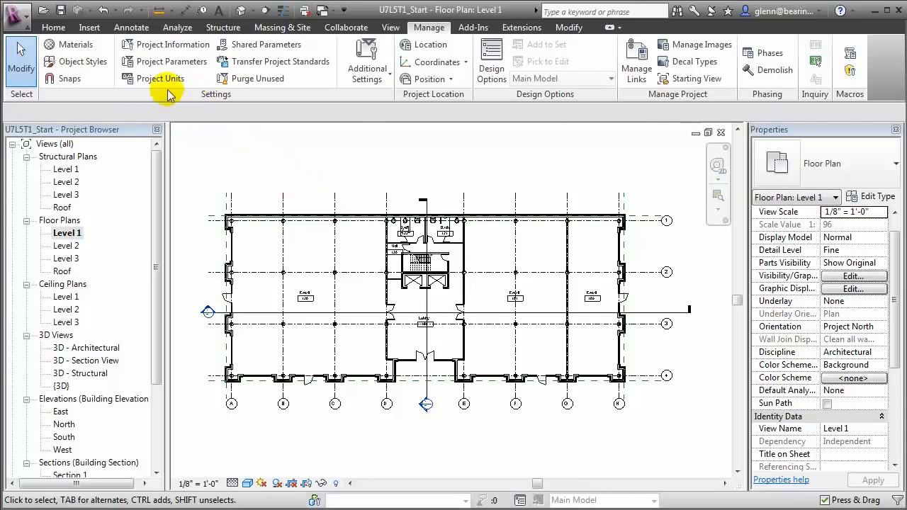
# - Start a new project parameter based on the shared parameter Assignable from the Space Utilization group
pyautogui.click(172, 62)
pyautogui.click(521, 194)
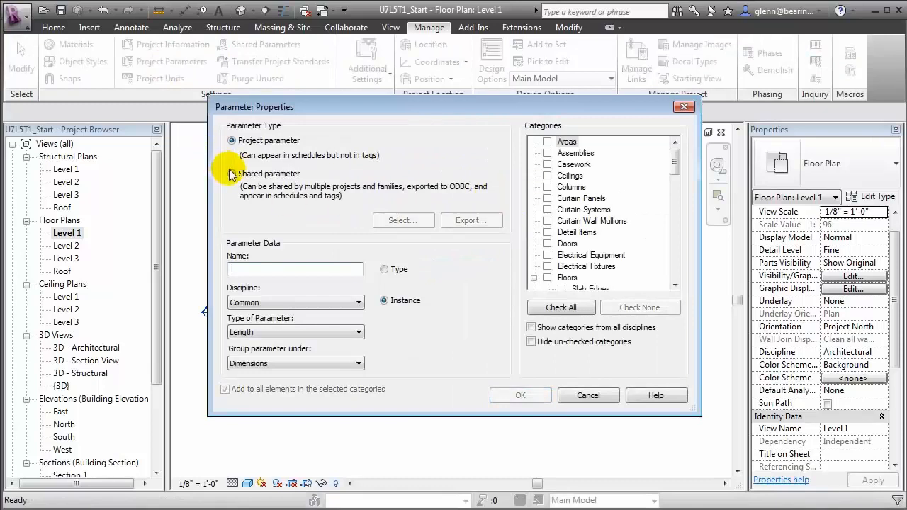
pyautogui.click(232, 173)
pyautogui.click(375, 220)
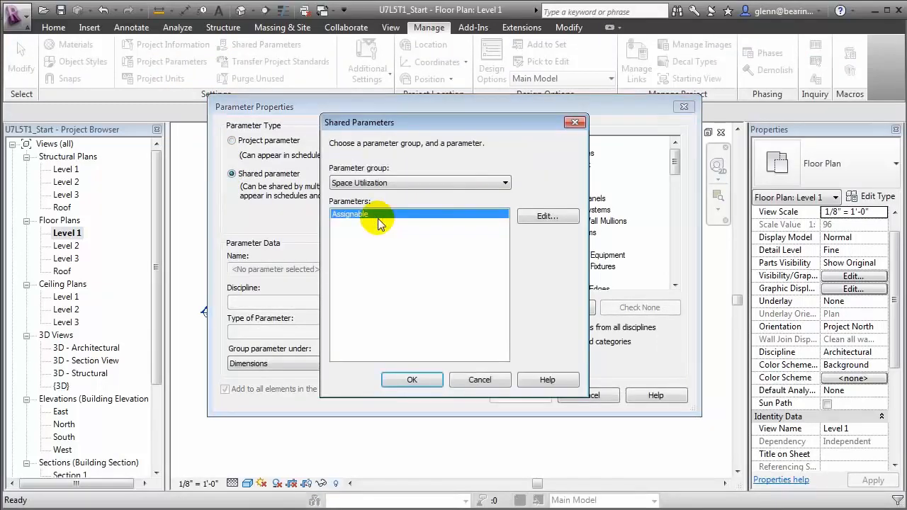
pyautogui.click(411, 381)
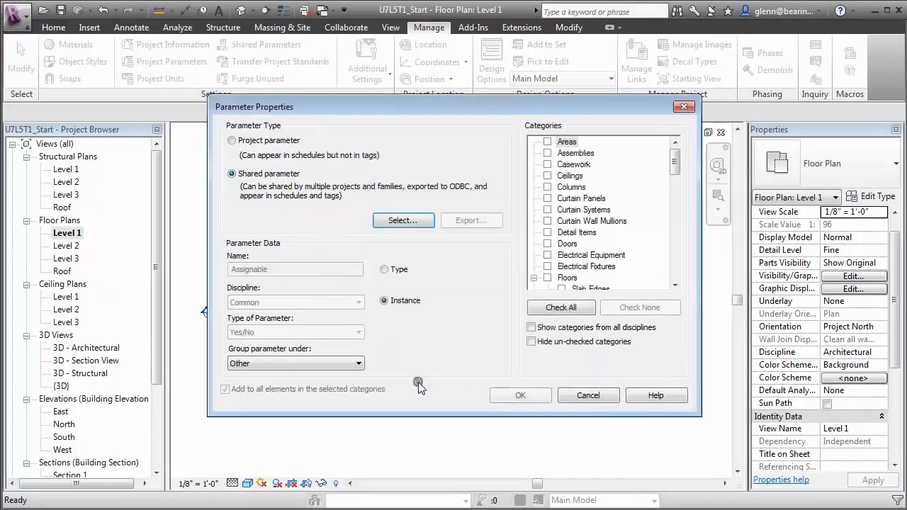
# - Group the Assignable parameter under Identity Data, apply it to the Rooms category and confirm the project parameters
pyautogui.click(325, 365)
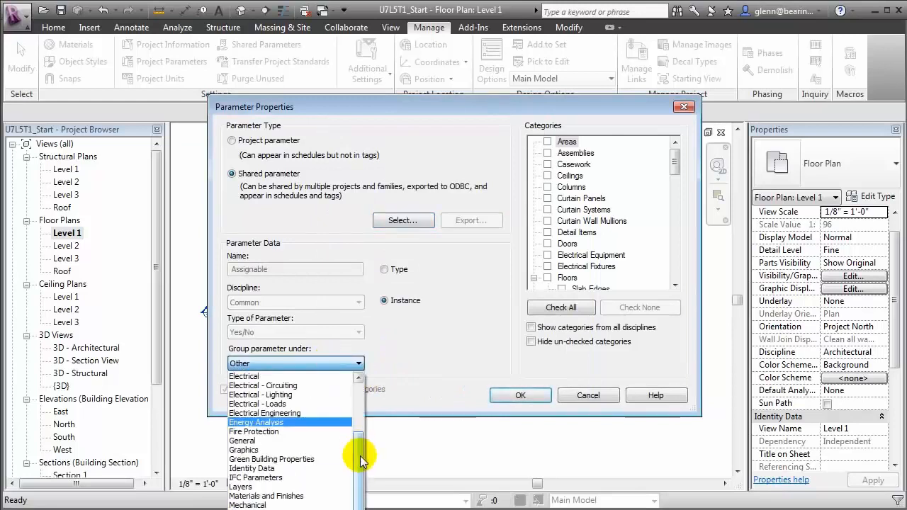
pyautogui.click(340, 469)
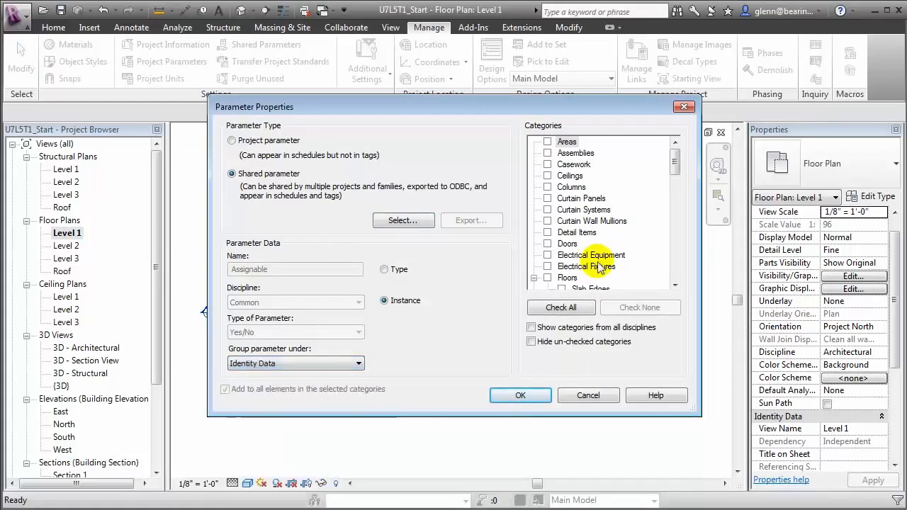
pyautogui.moveTo(675, 167); pyautogui.dragTo(675, 238)
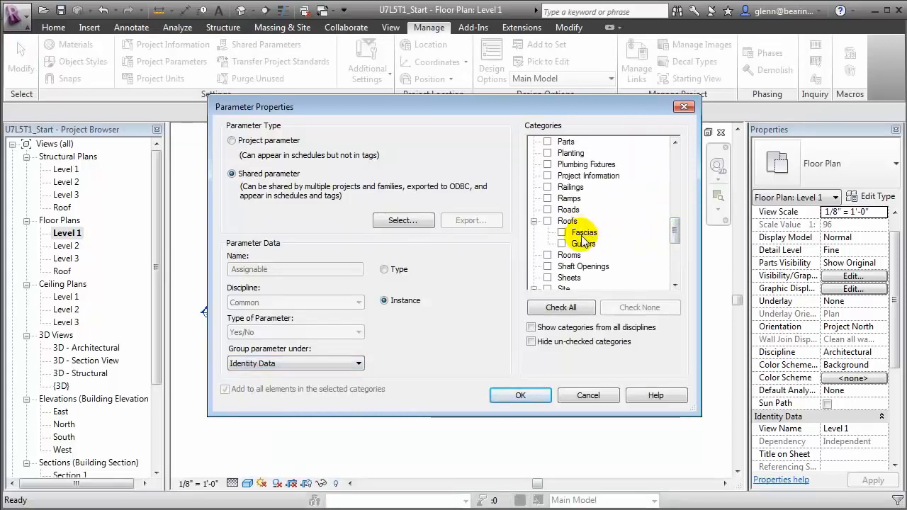
pyautogui.click(547, 254)
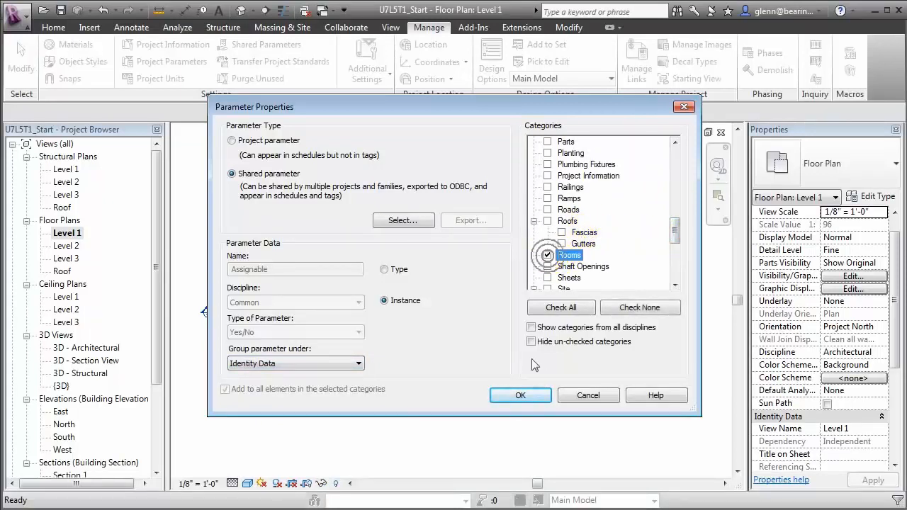
pyautogui.click(522, 396)
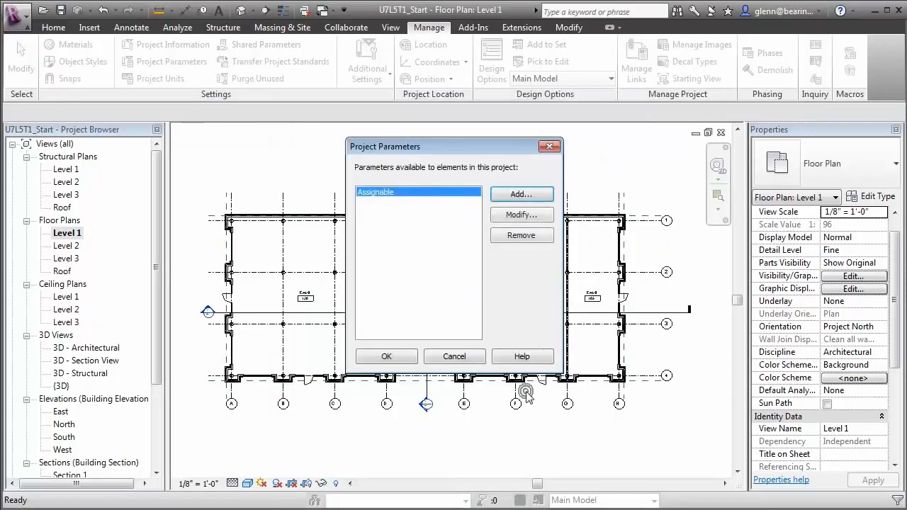
pyautogui.click(386, 357)
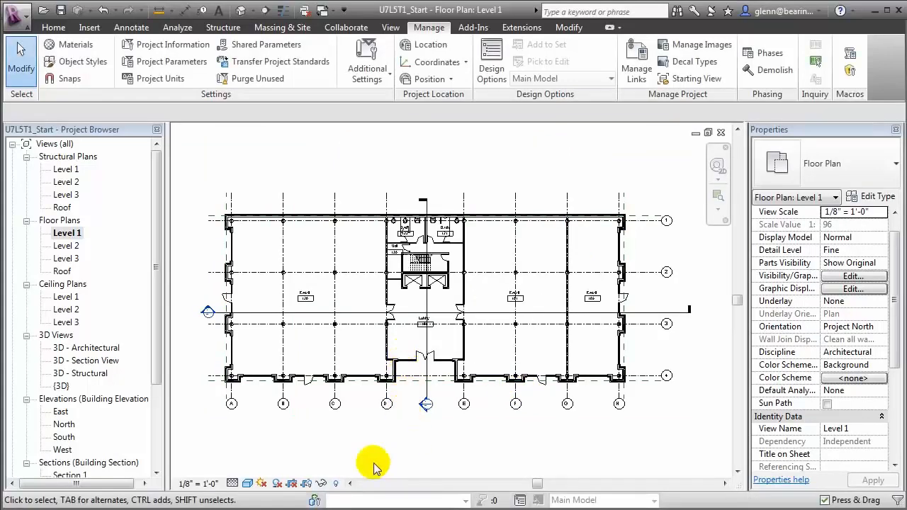
# - Select Retail room 120 in the Level 1 plan and check the Assignable parameter in its identity data
pyautogui.click(266, 257)
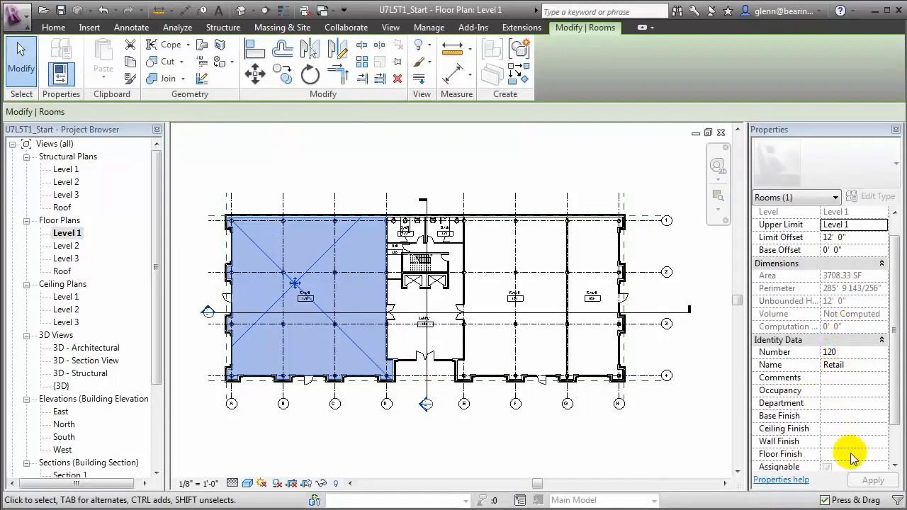
pyautogui.click(895, 470)
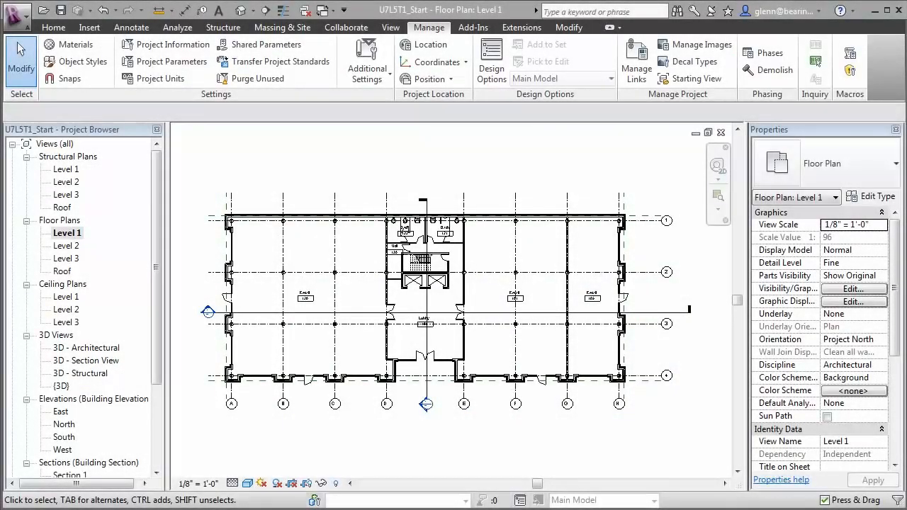
# - Open the Room Schedule and review its room rows down to the grand total
pyautogui.moveTo(157, 359); pyautogui.dragTo(155, 446)
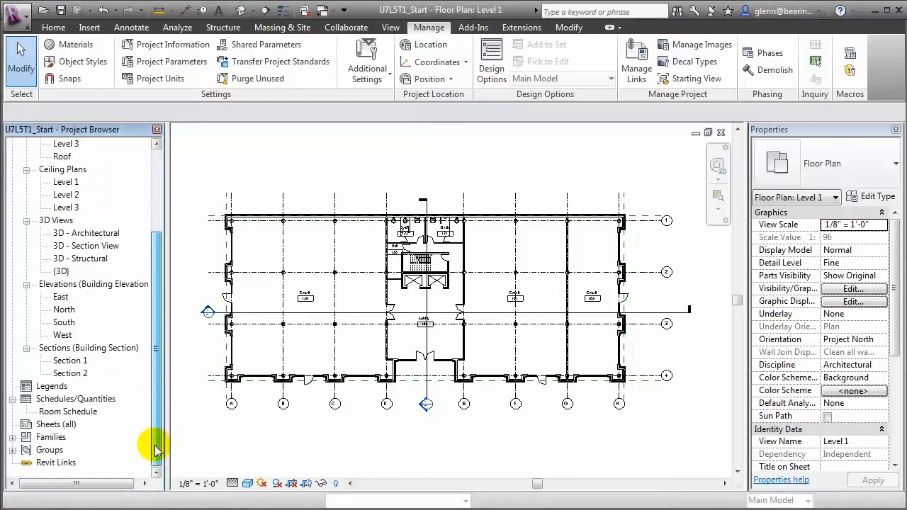
pyautogui.doubleClick(84, 417)
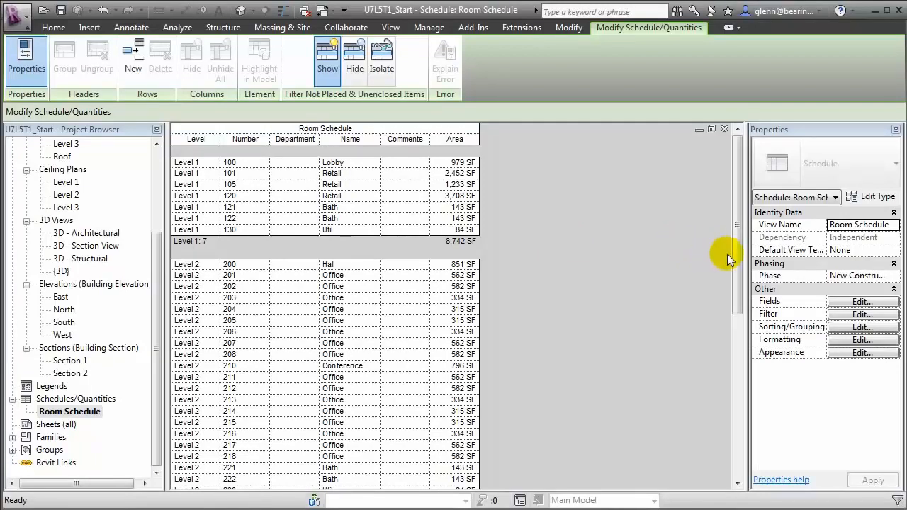
pyautogui.moveTo(734, 254); pyautogui.dragTo(730, 445)
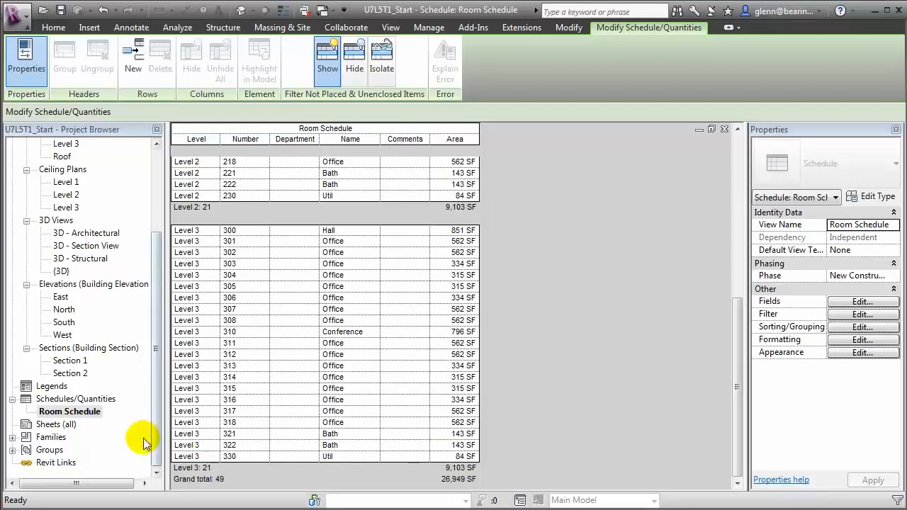
# - Duplicate the Room Schedule and retitle the copy Space Utilization Summary
pyautogui.rightClick(89, 417)
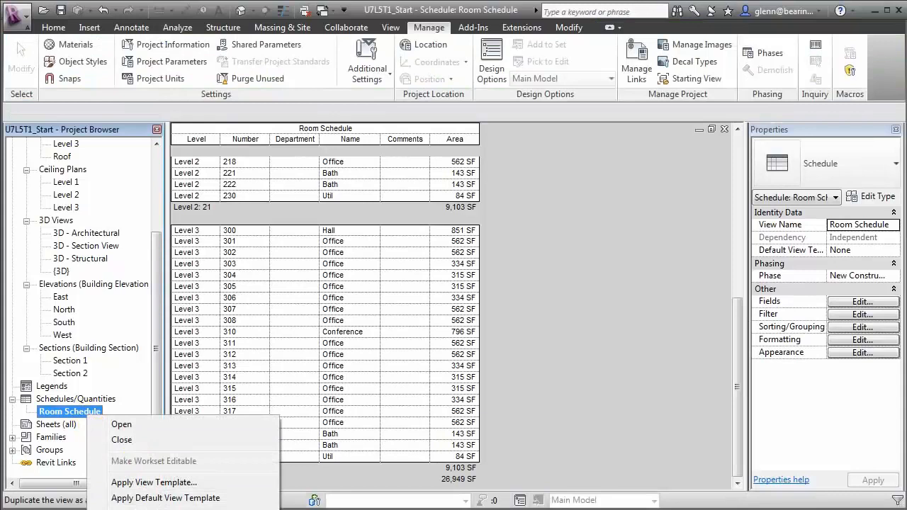
pyautogui.click(305, 509)
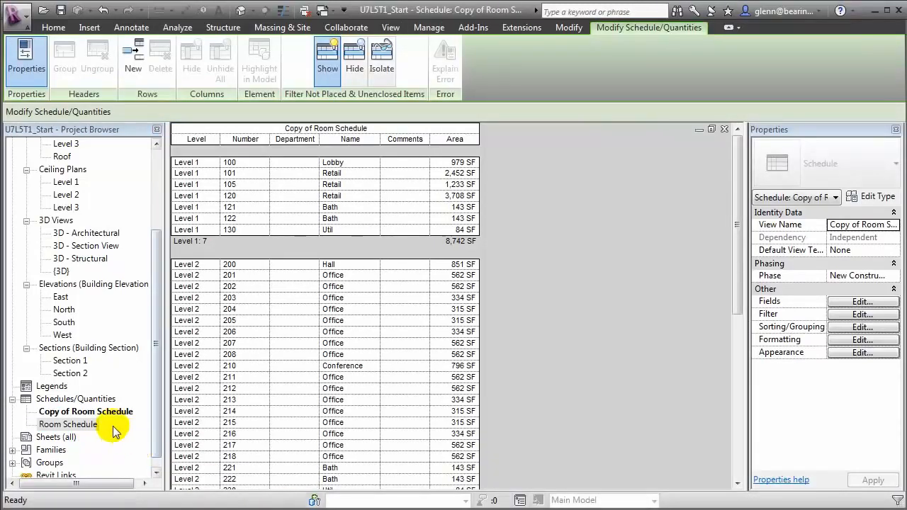
pyautogui.click(108, 415)
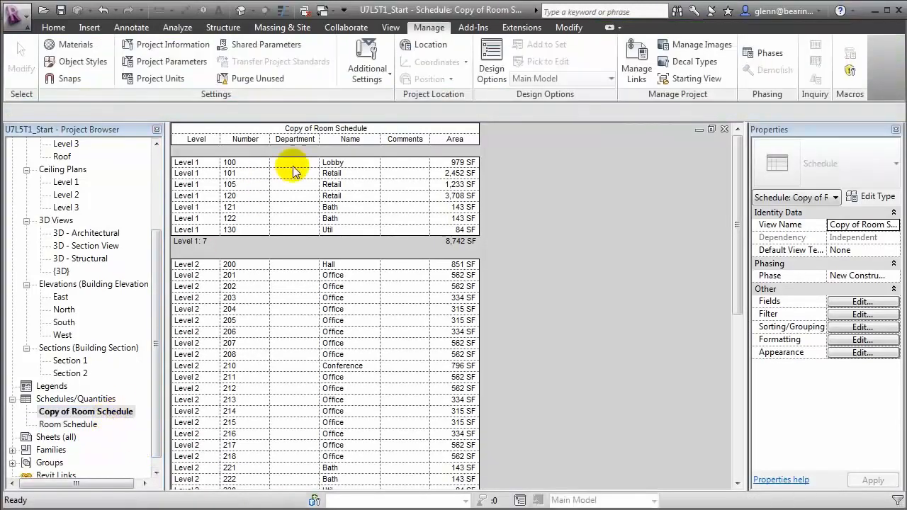
pyautogui.click(371, 127)
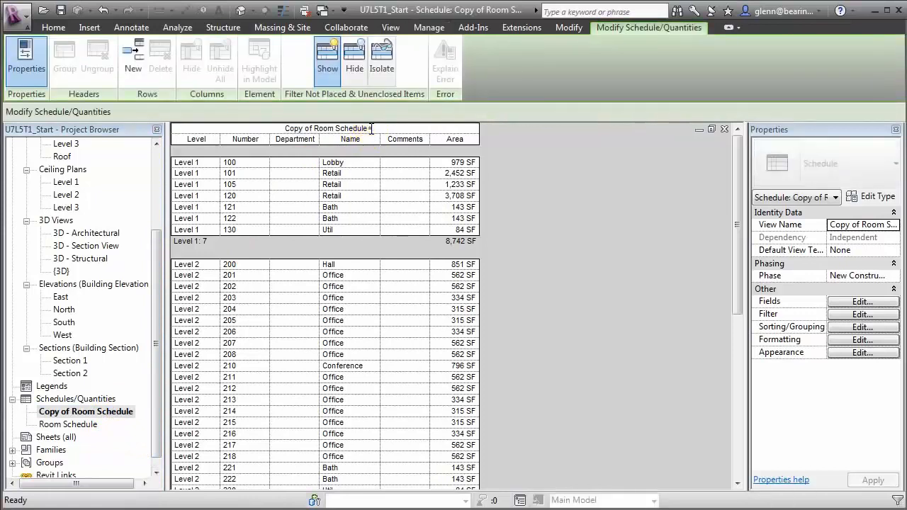
pyautogui.click(371, 127)
pyautogui.write('S')
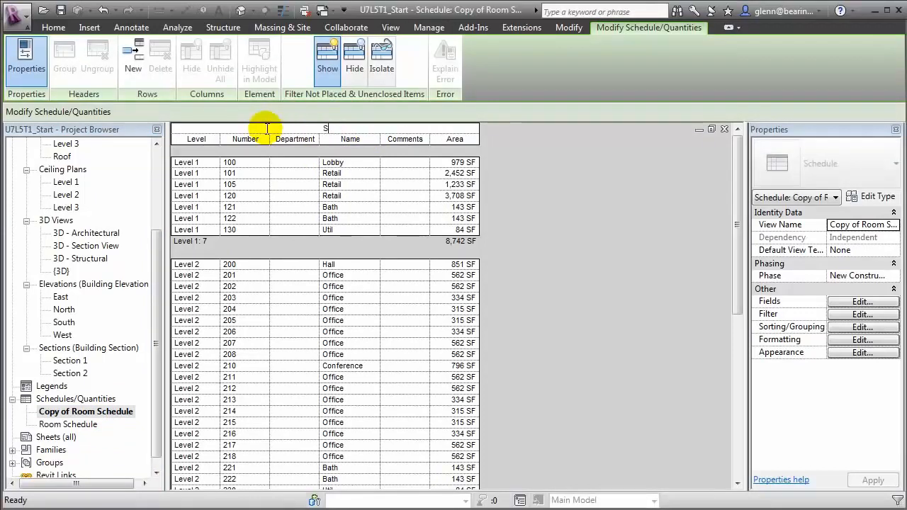
pyautogui.write('pace Utilization Summary')
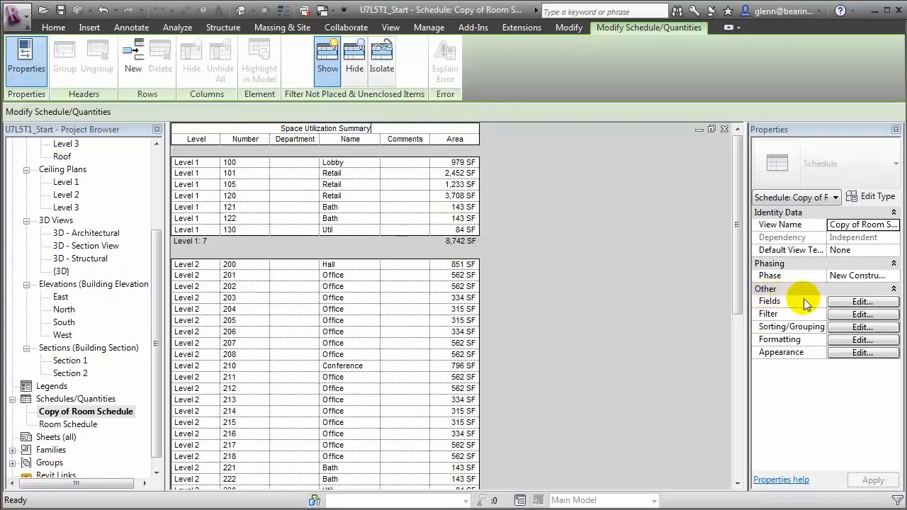
# - Add the Assignable field to the Space Utilization Summary schedule after the Area field
pyautogui.click(840, 303)
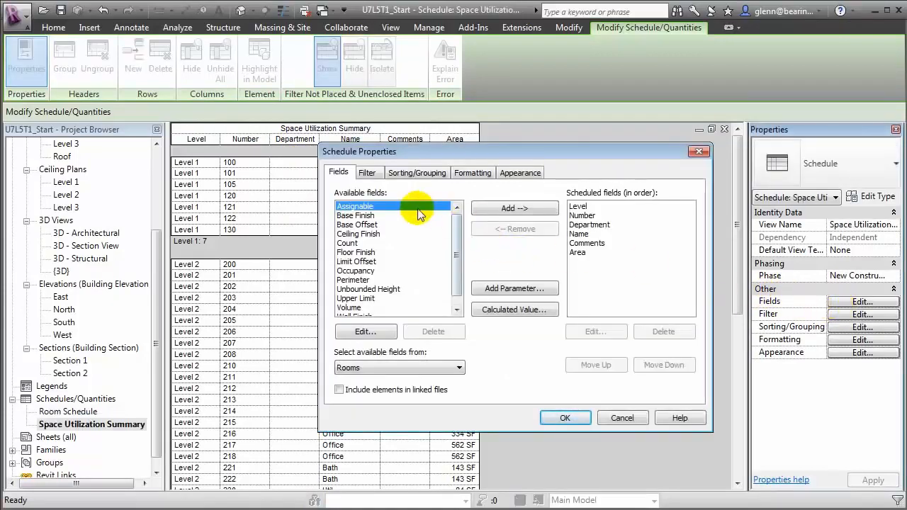
pyautogui.click(502, 211)
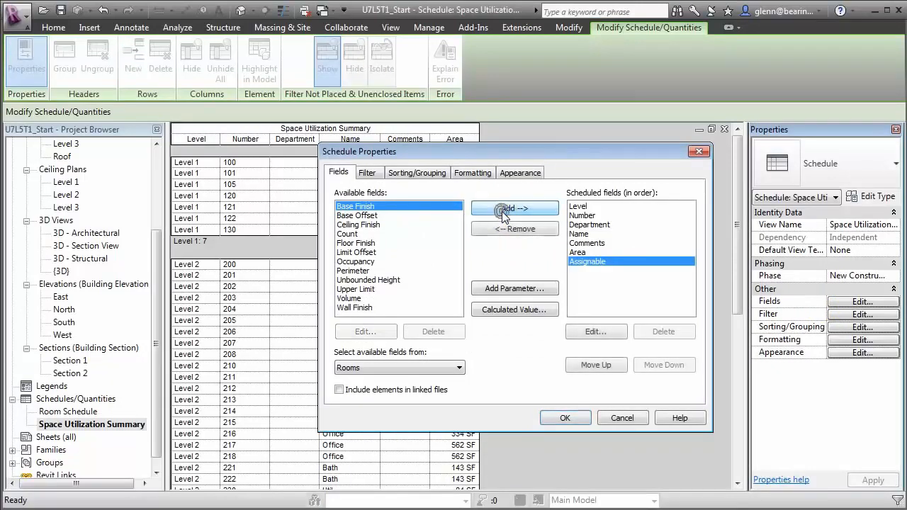
pyautogui.click(570, 416)
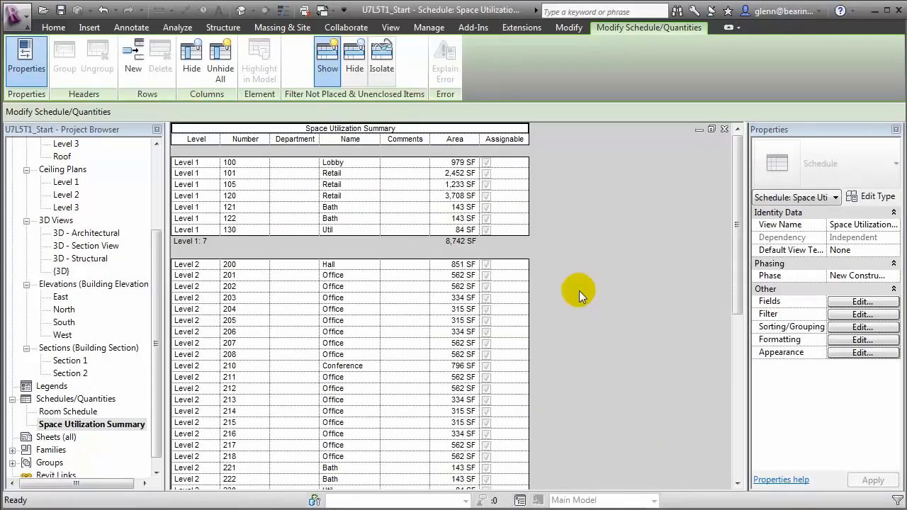
# - Mark the Level 1 Retail rooms 101, 105 and 120 as assignable in the schedule
pyautogui.click(486, 174)
pyautogui.click(486, 185)
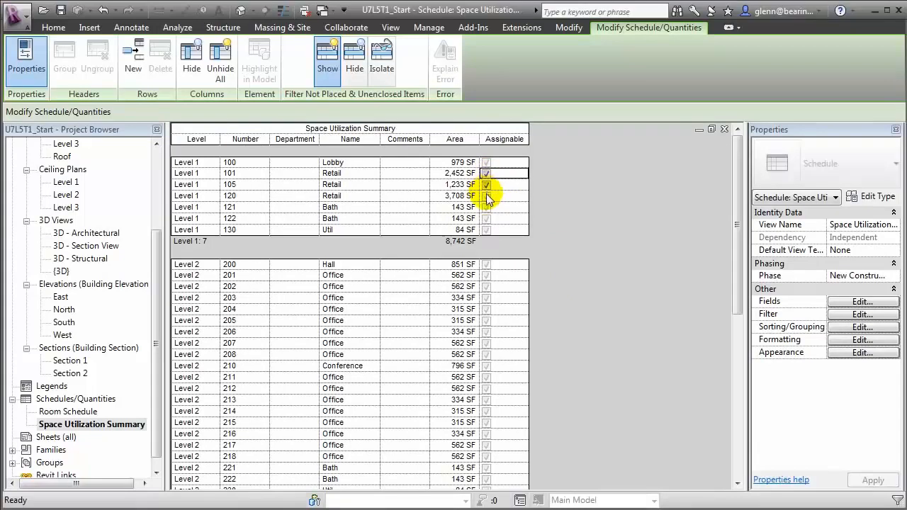
pyautogui.click(486, 197)
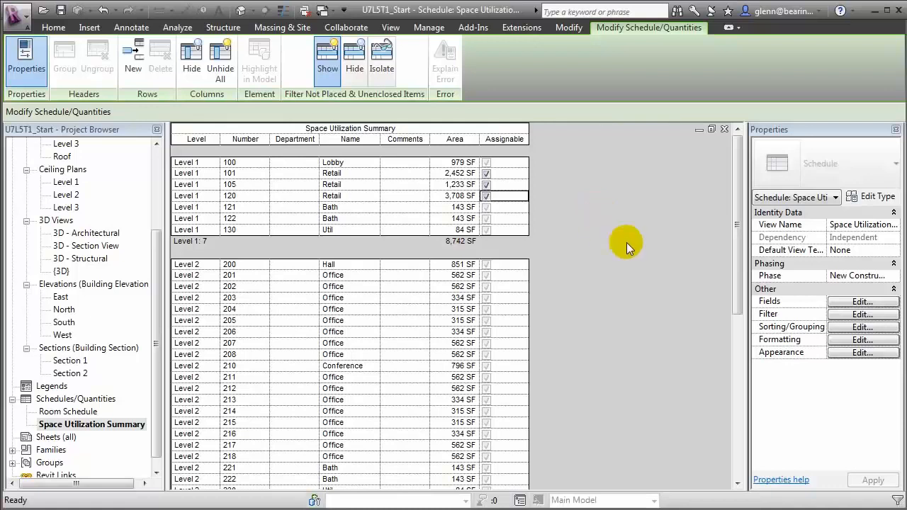
# - Start a calculated value named Assignable Area for the Space Utilization Summary schedule, with the type set to Area
pyautogui.click(862, 302)
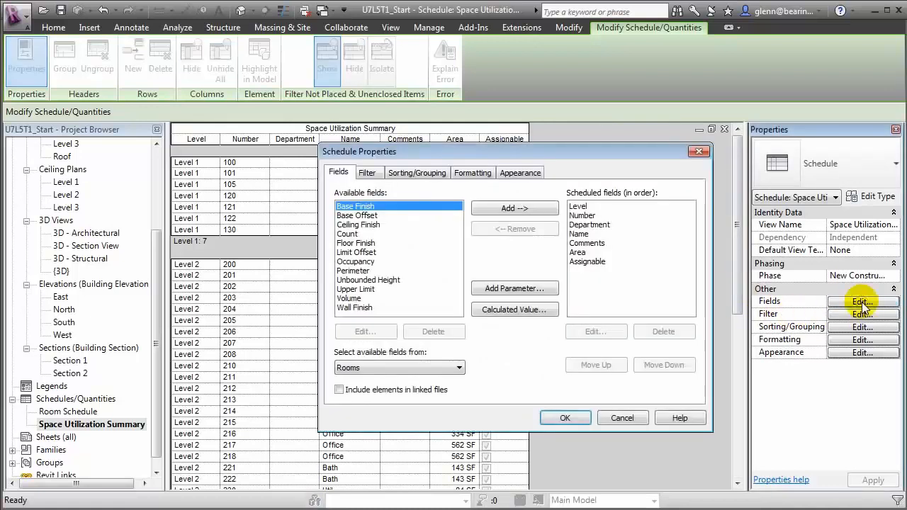
pyautogui.click(535, 319)
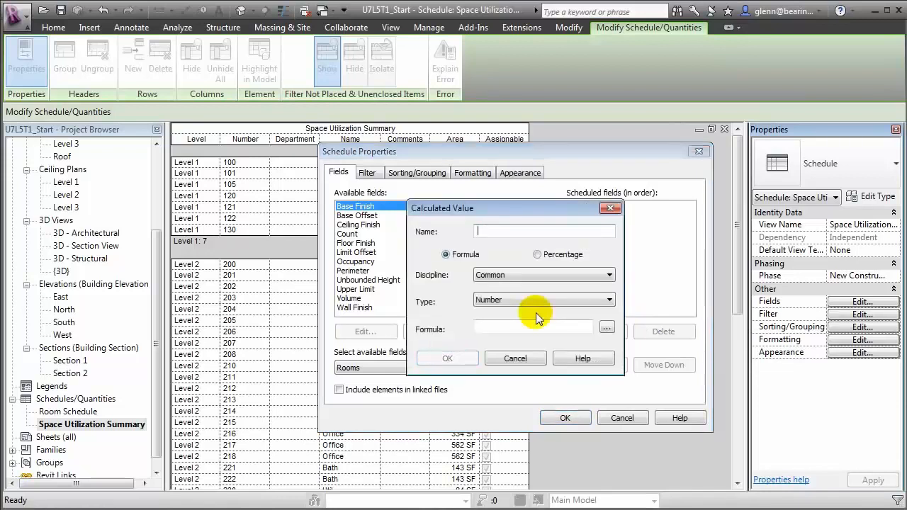
pyautogui.write('Assign')
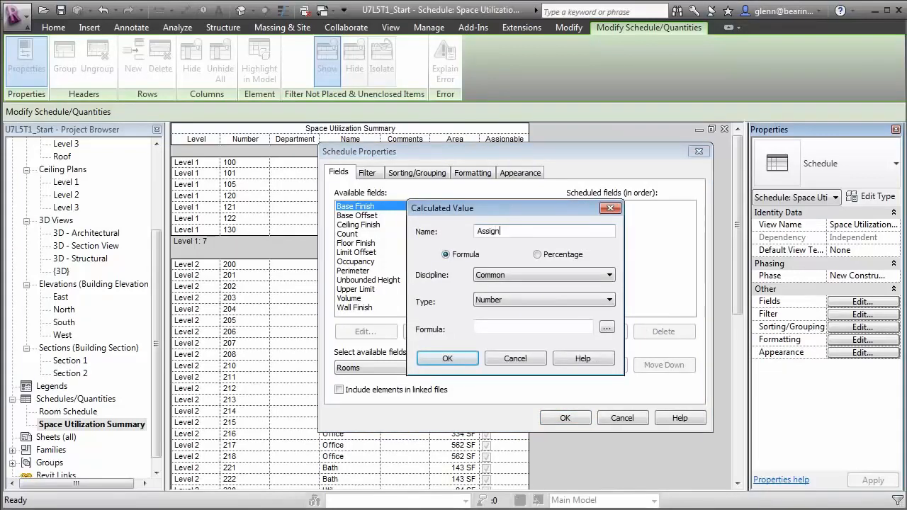
pyautogui.write('able Are')
pyautogui.click(514, 302)
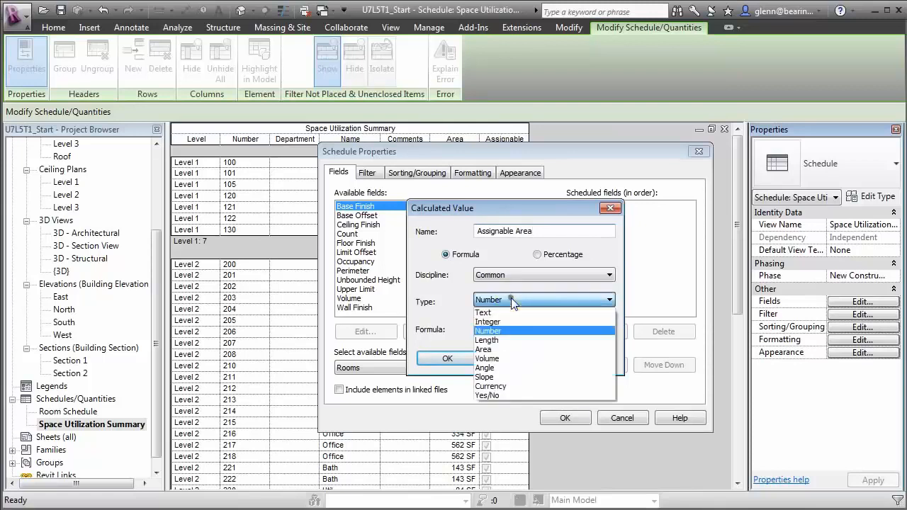
pyautogui.click(507, 351)
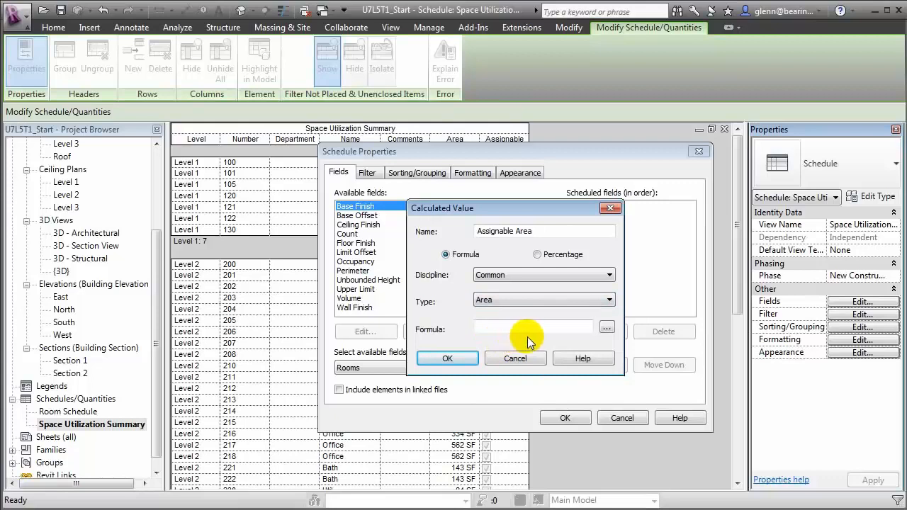
# - Give the Assignable Area calculated value the formula If(Assignable, Area, 0 SF) and add it to the scheduled fields
pyautogui.click(560, 331)
pyautogui.write('1')
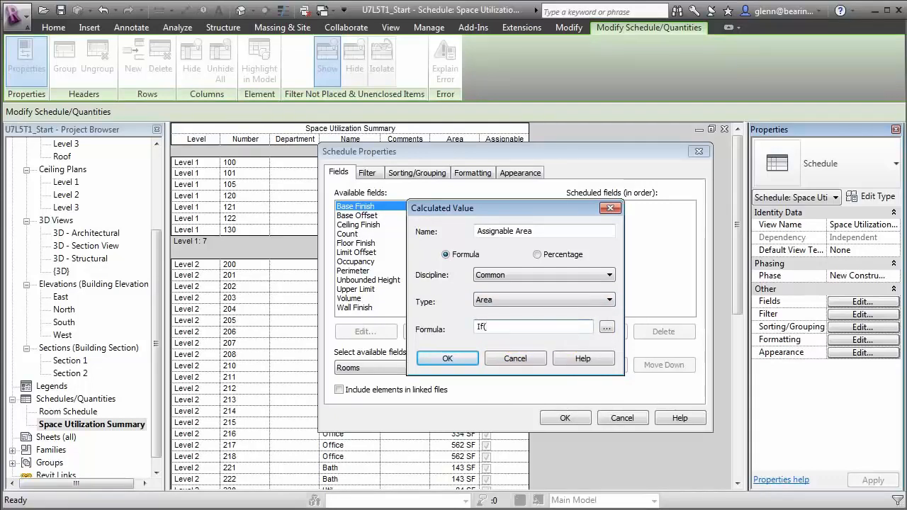
pyautogui.click(607, 327)
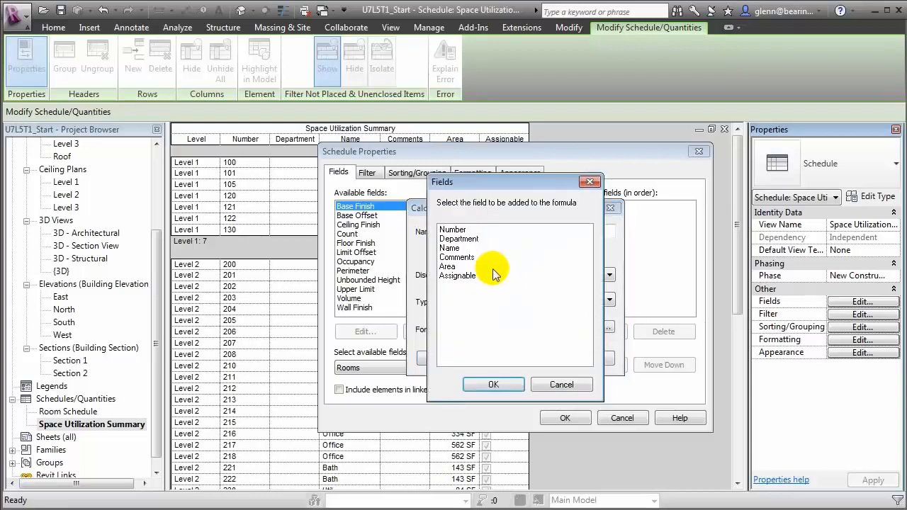
pyautogui.click(472, 275)
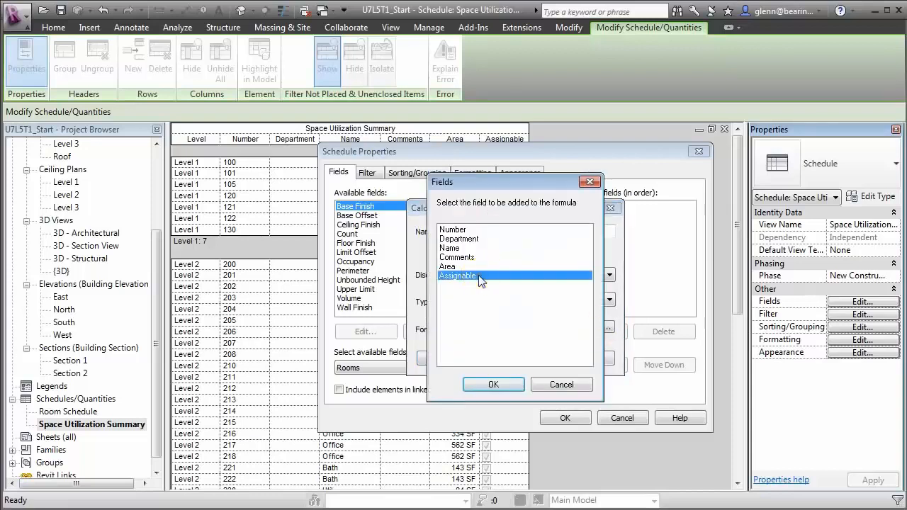
pyautogui.click(509, 386)
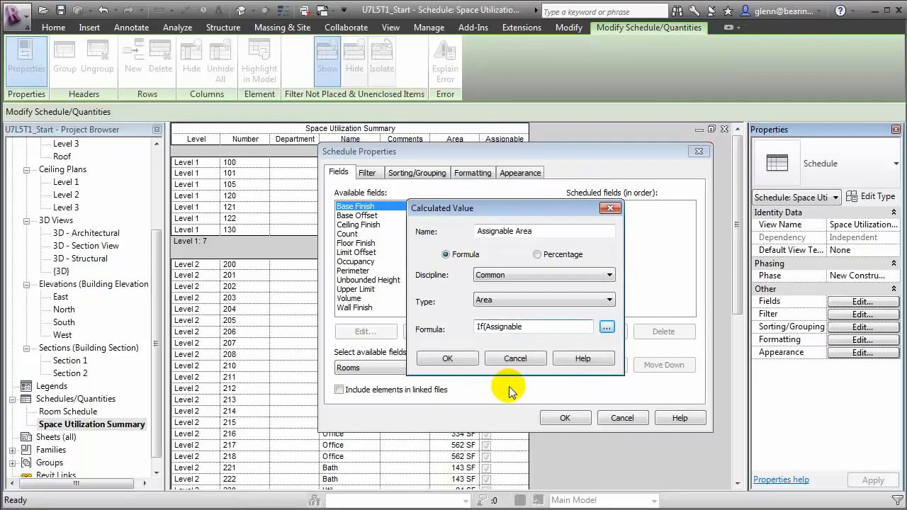
pyautogui.write(', Area')
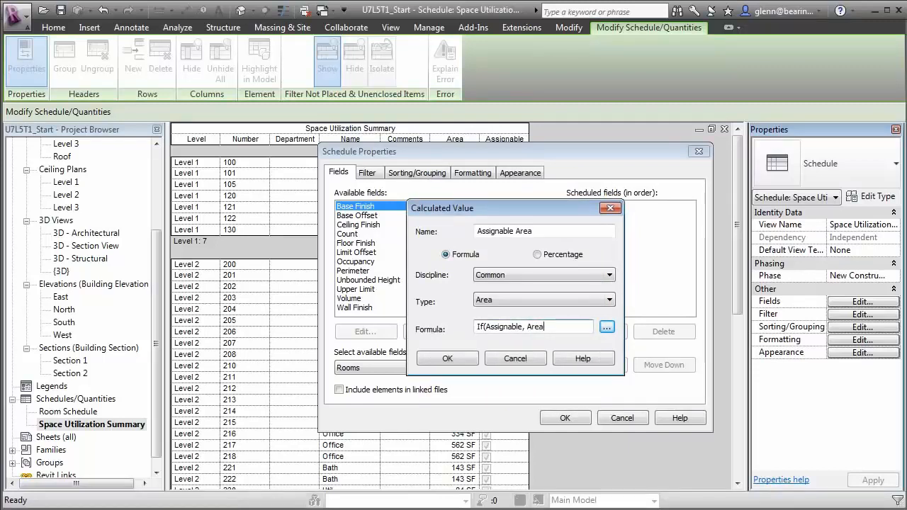
pyautogui.write(', 0 SF')
pyautogui.click(457, 360)
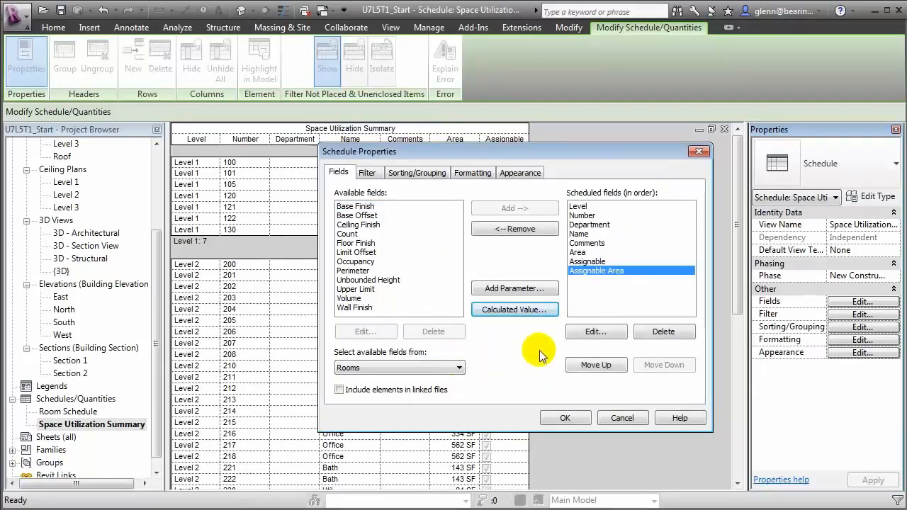
# - Add a Number calculated value named Assignable Area % with the formula Assignable Area / 26949 SF
pyautogui.click(533, 311)
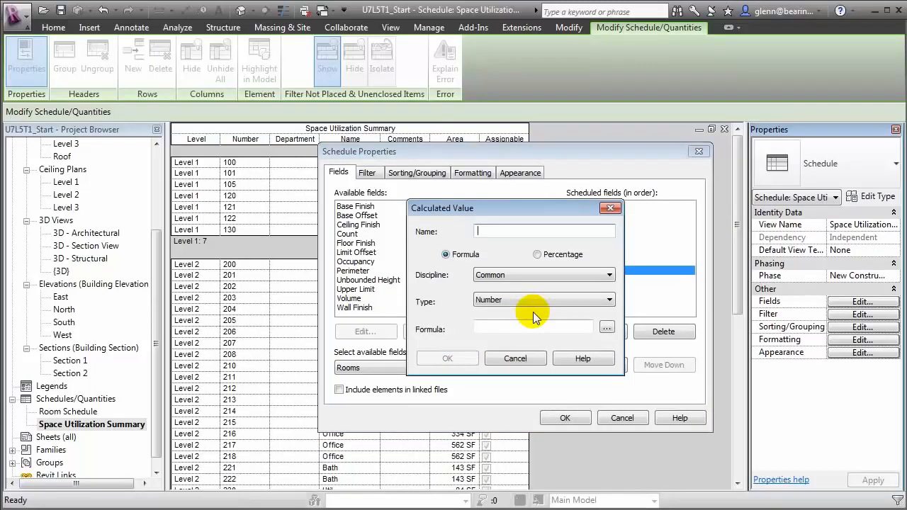
pyautogui.write('Assignable Area %')
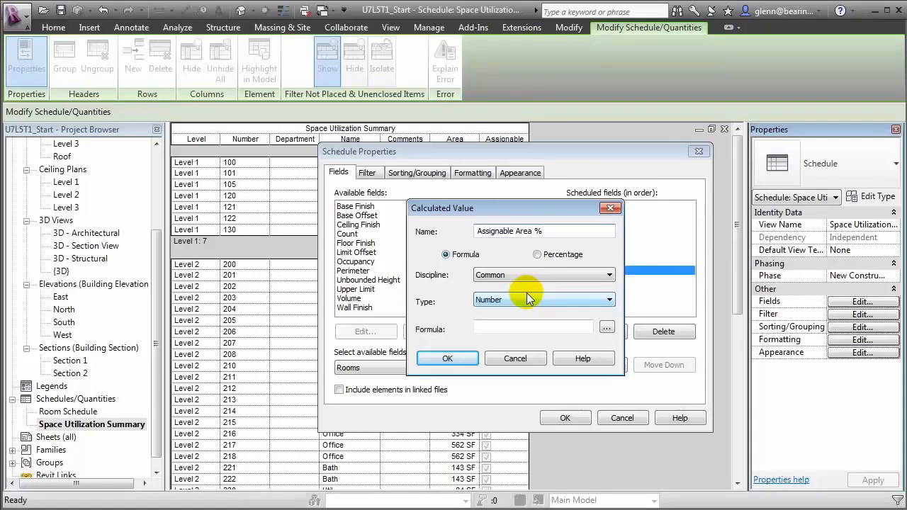
pyautogui.click(524, 327)
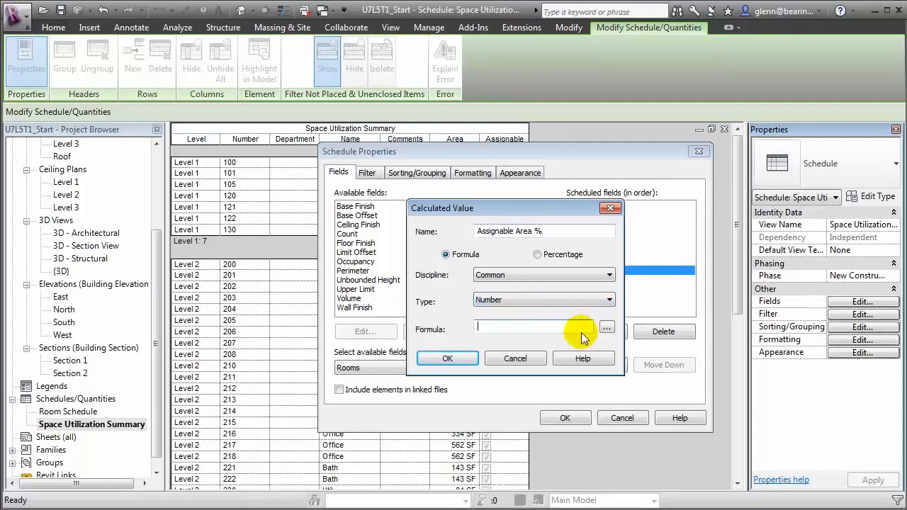
pyautogui.click(607, 329)
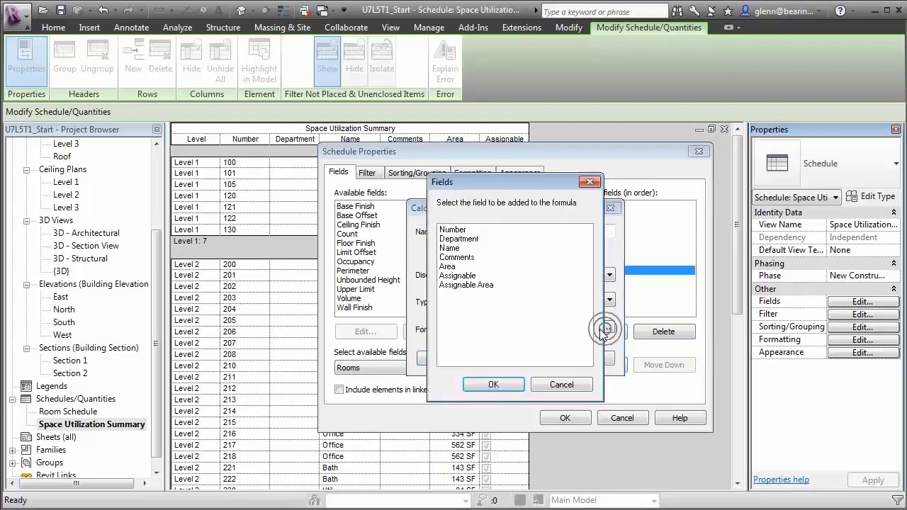
pyautogui.click(482, 285)
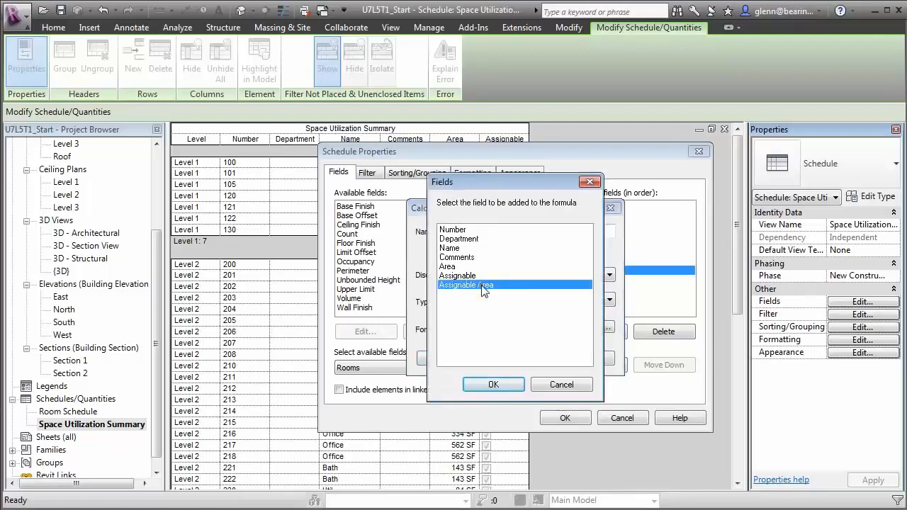
pyautogui.click(516, 386)
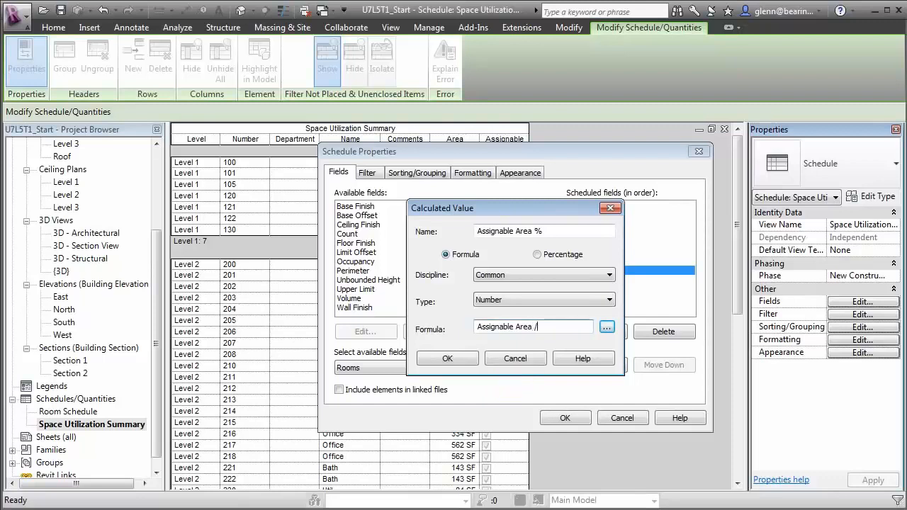
pyautogui.write('/ 26949 SF')
pyautogui.click(446, 359)
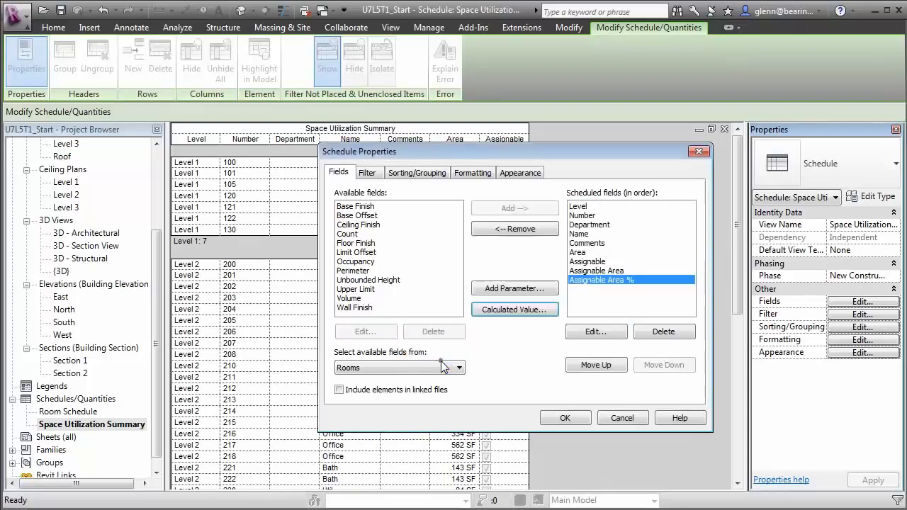
# - Add a Number calculated value named Net to Gross % with the formula Area / 26949 SF
pyautogui.click(500, 310)
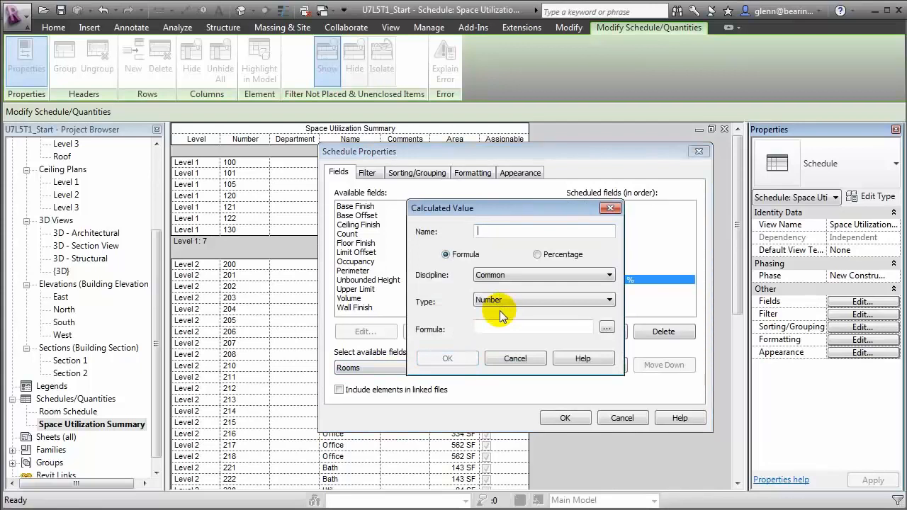
pyautogui.write('Net to Gross %')
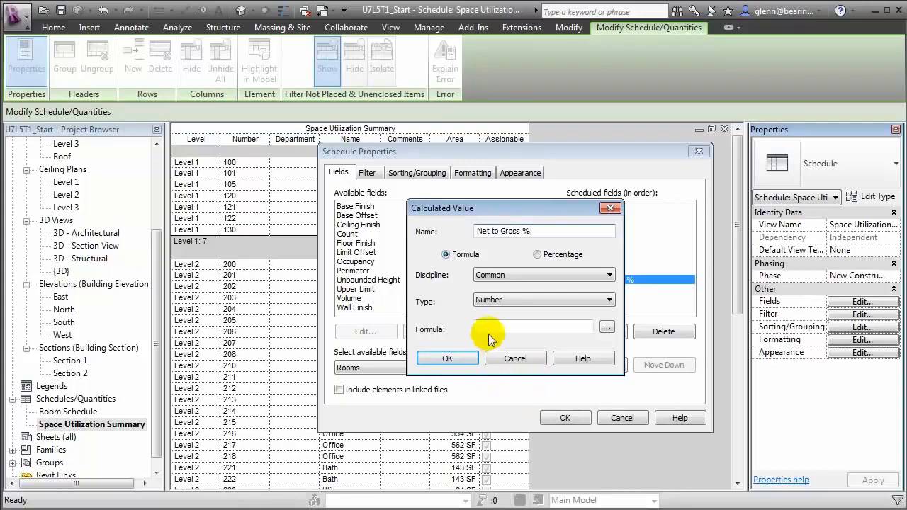
pyautogui.click(607, 328)
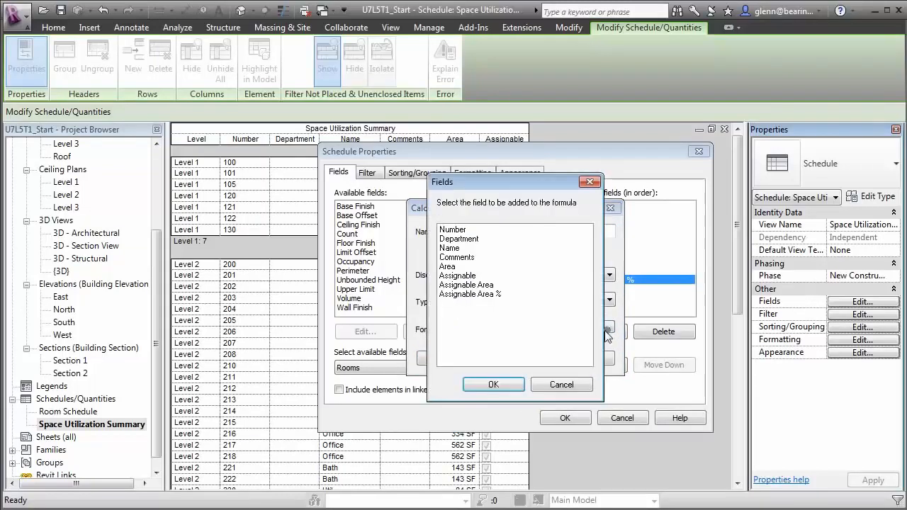
pyautogui.click(465, 267)
pyautogui.click(493, 384)
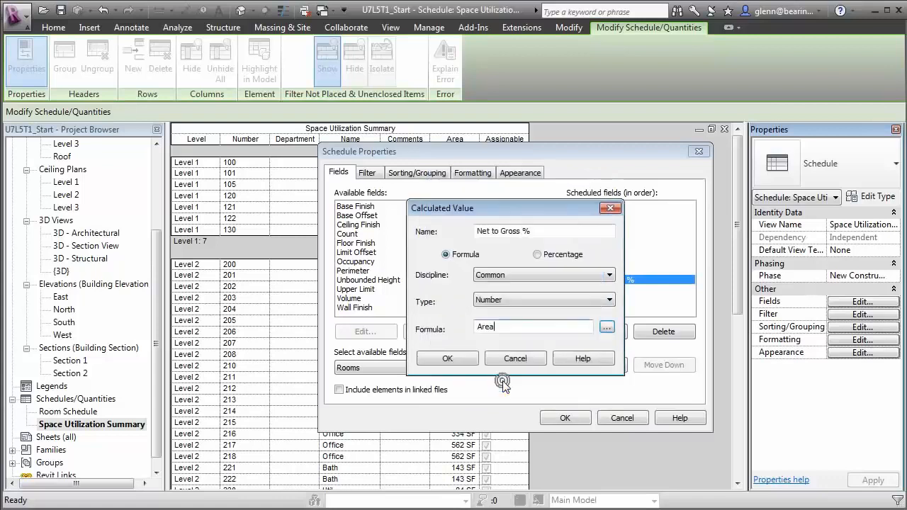
pyautogui.write('/ 26949 SF')
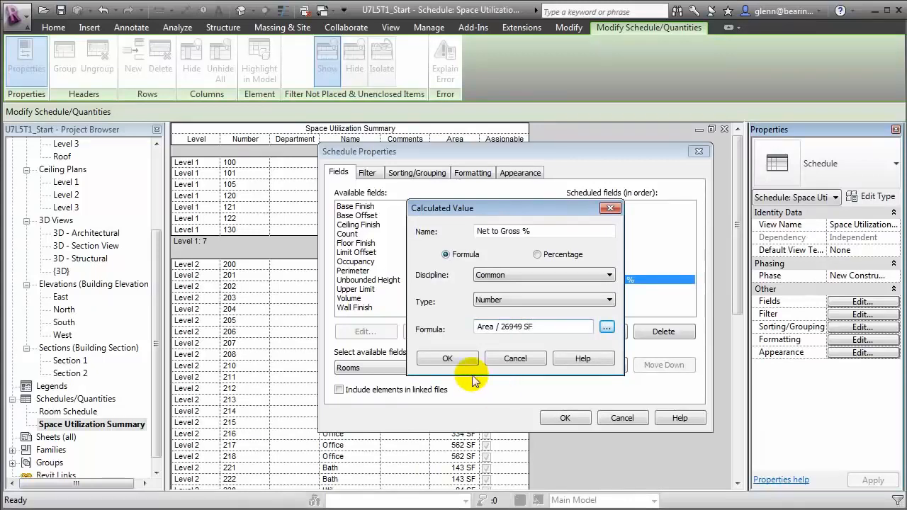
pyautogui.click(451, 361)
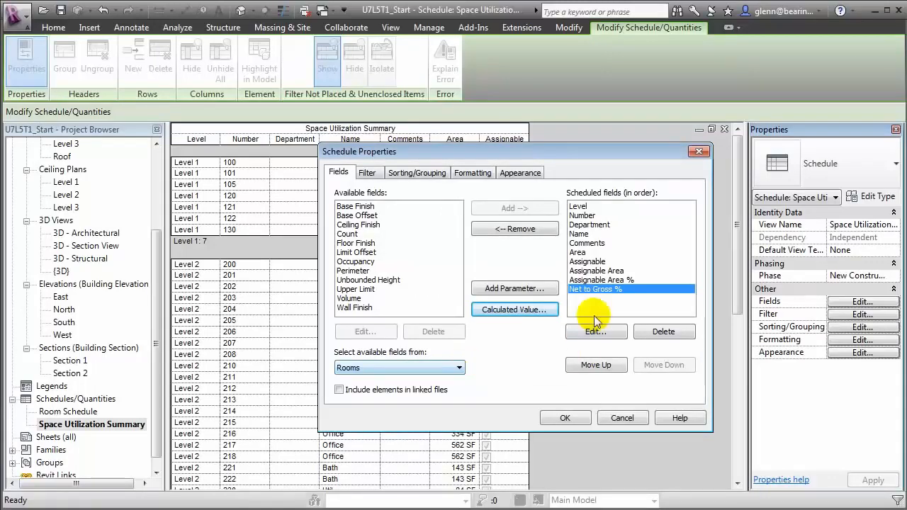
# - Format the Assignable Area % field as Percentage with 2 decimal places and the % unit symbol, overriding the default settings
pyautogui.click(473, 173)
pyautogui.click(392, 278)
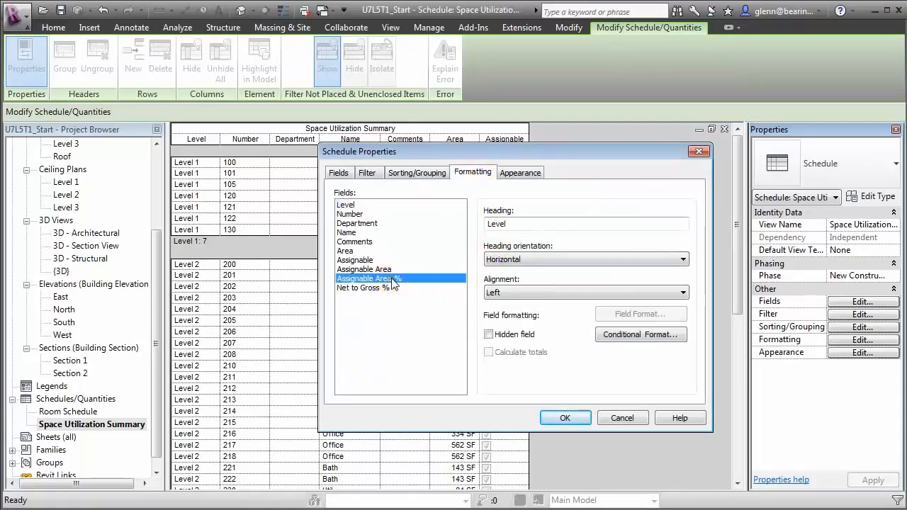
pyautogui.click(640, 315)
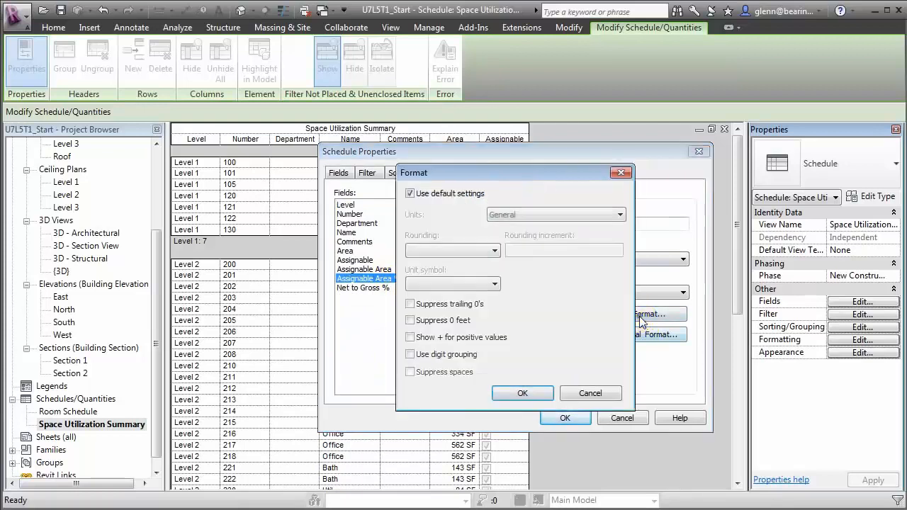
pyautogui.click(453, 196)
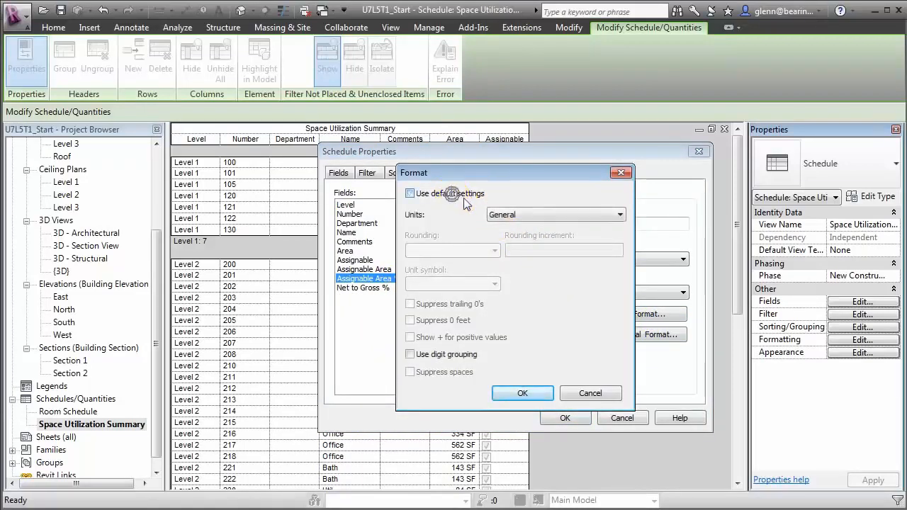
pyautogui.click(529, 214)
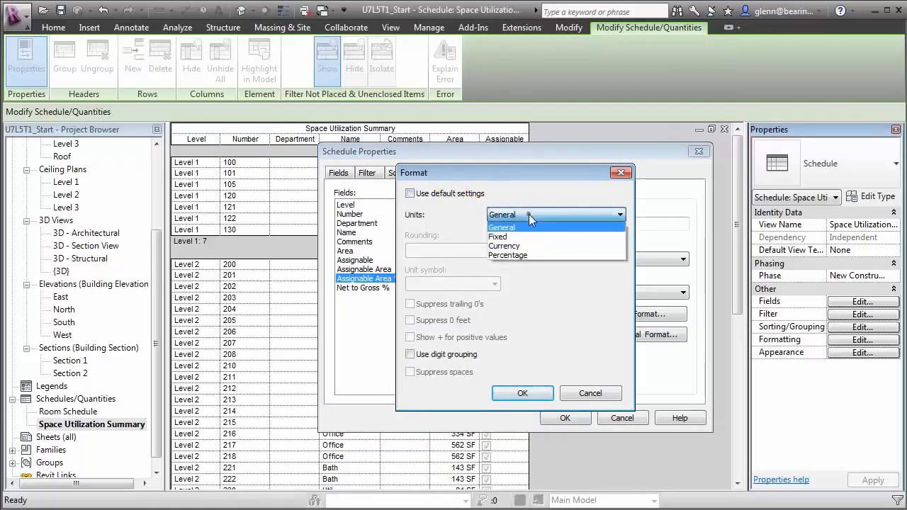
pyautogui.click(529, 254)
pyautogui.click(443, 287)
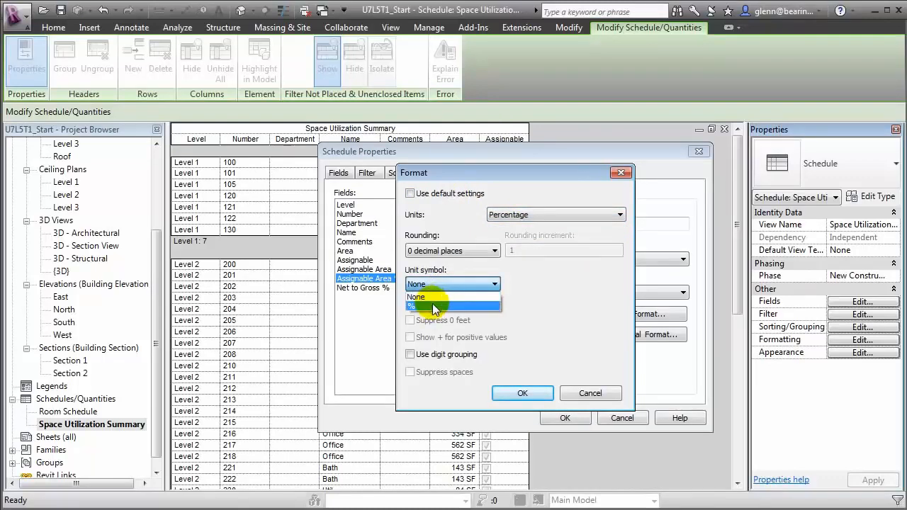
pyautogui.click(432, 307)
pyautogui.click(454, 251)
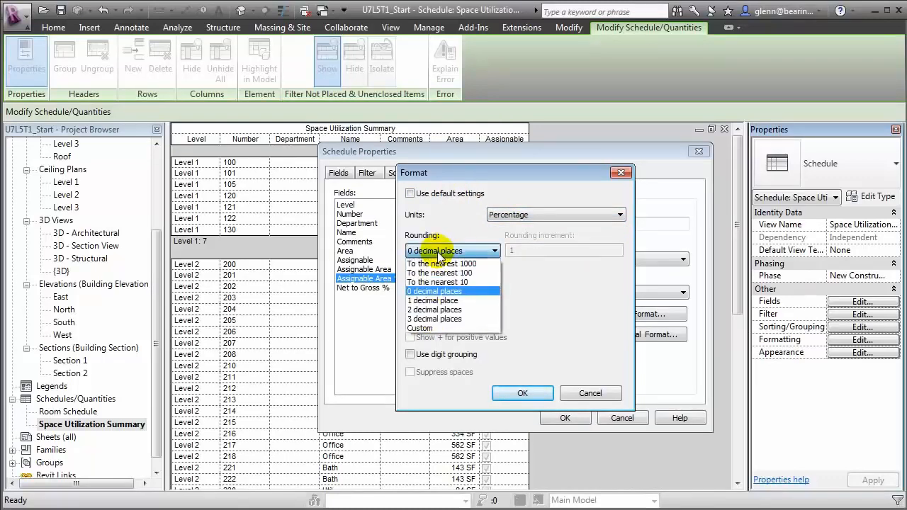
pyautogui.click(449, 326)
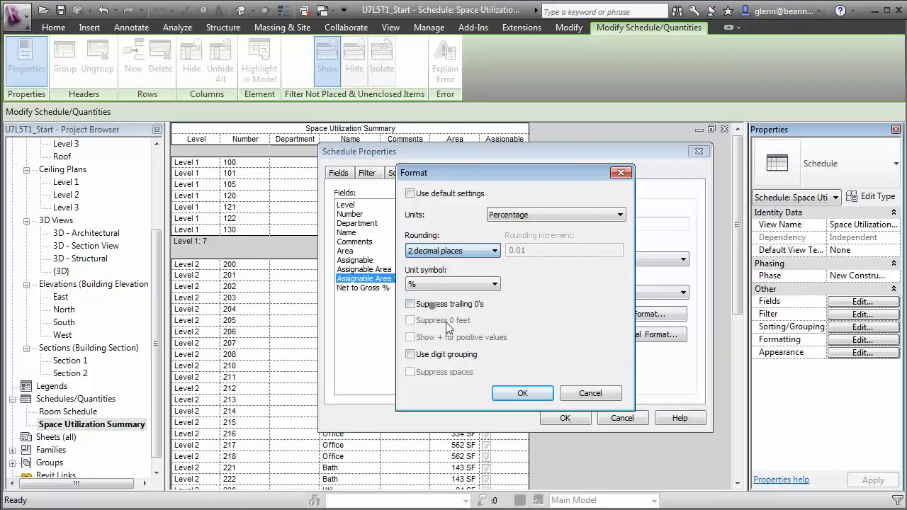
pyautogui.click(523, 393)
# - Format the Net to Gross % field as Percentage with 2 decimal places and the % unit symbol, overriding the default settings
pyautogui.click(348, 288)
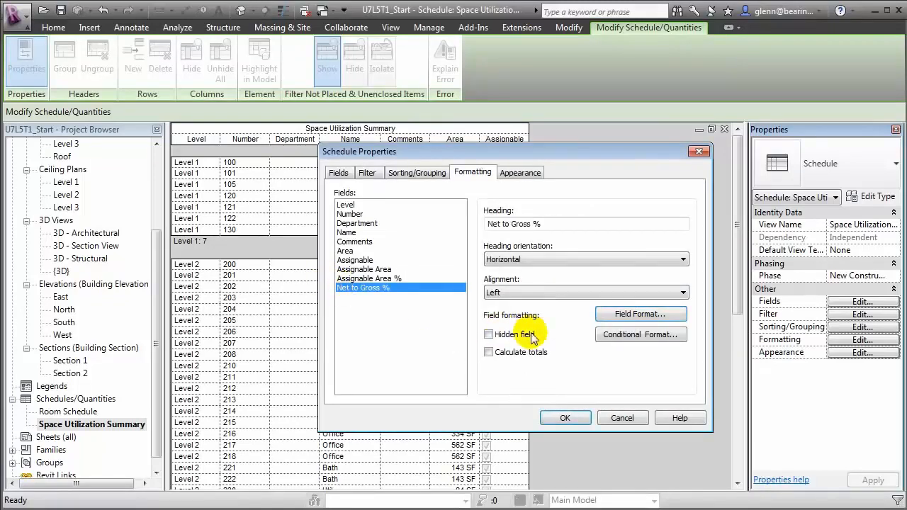
pyautogui.click(614, 314)
pyautogui.click(471, 197)
pyautogui.click(539, 215)
pyautogui.click(505, 253)
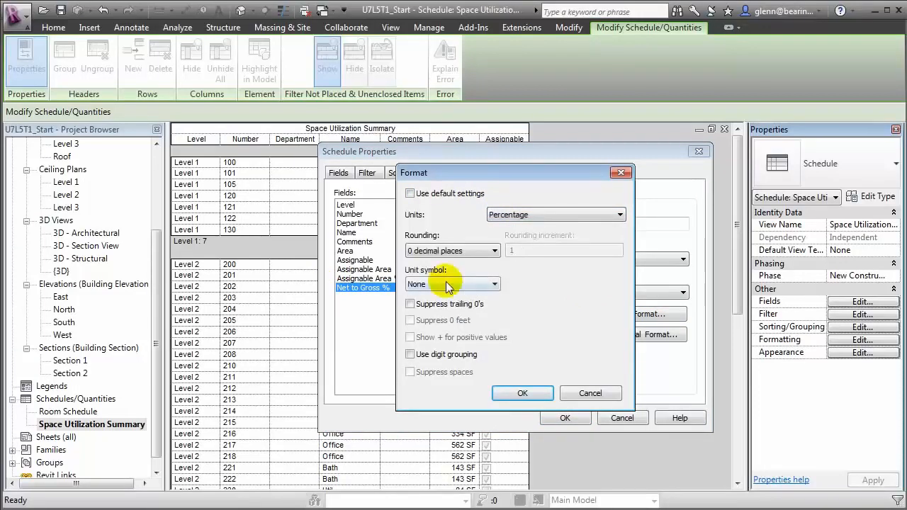
pyautogui.click(432, 252)
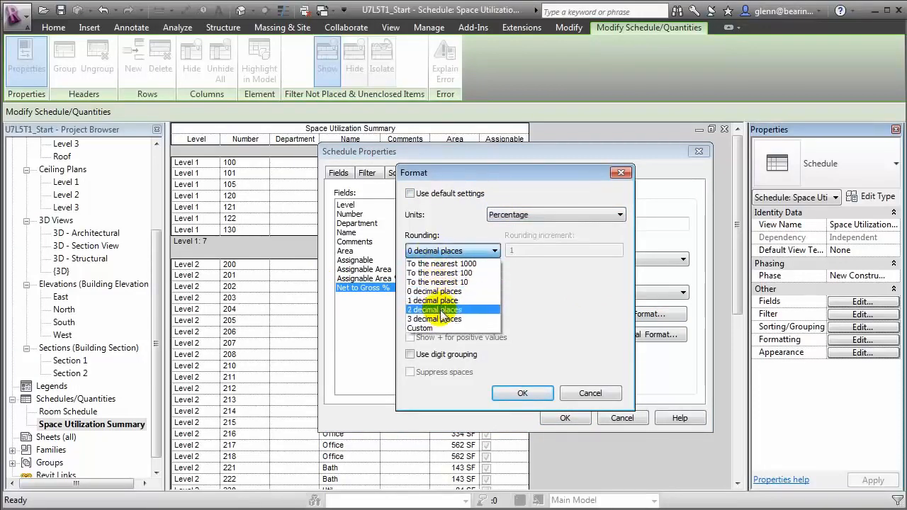
pyautogui.click(441, 312)
pyautogui.click(439, 284)
pyautogui.click(429, 305)
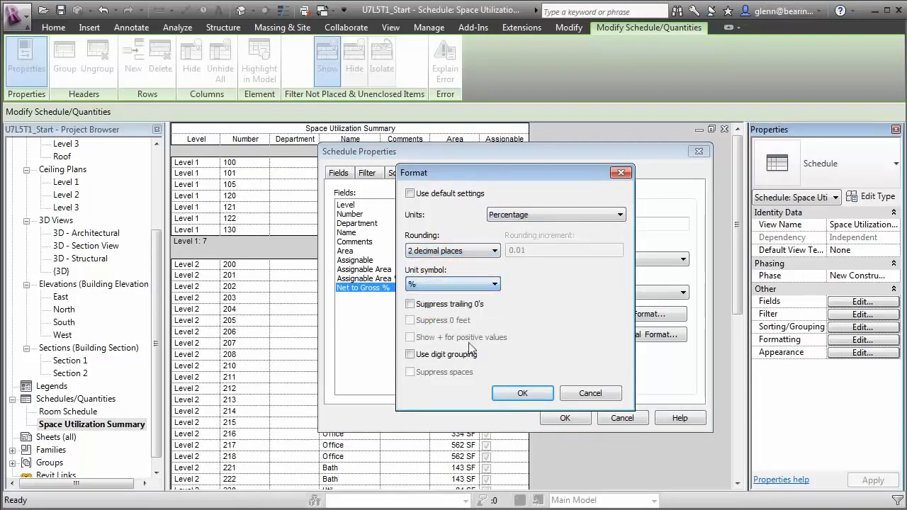
pyautogui.click(504, 392)
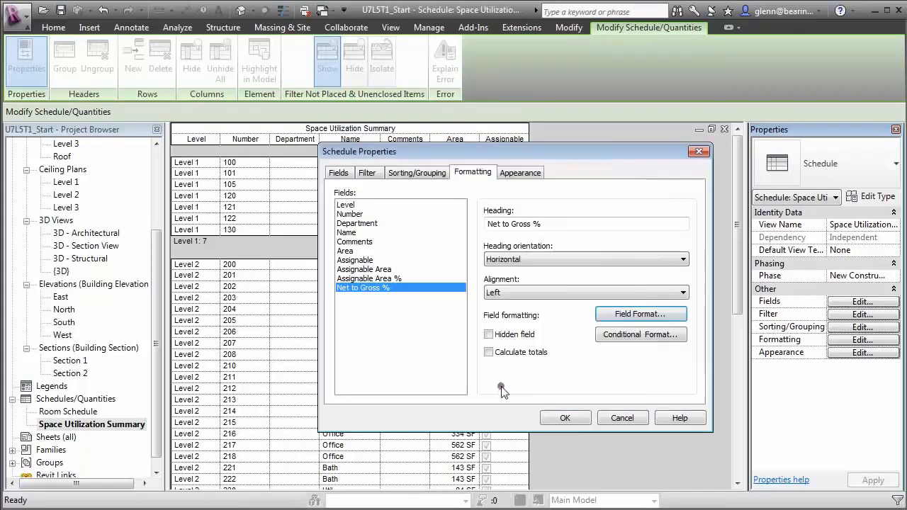
# - Set the alignment of the Net to Gross % and Assignable Area % fields to Right
pyautogui.click(499, 296)
pyautogui.click(496, 318)
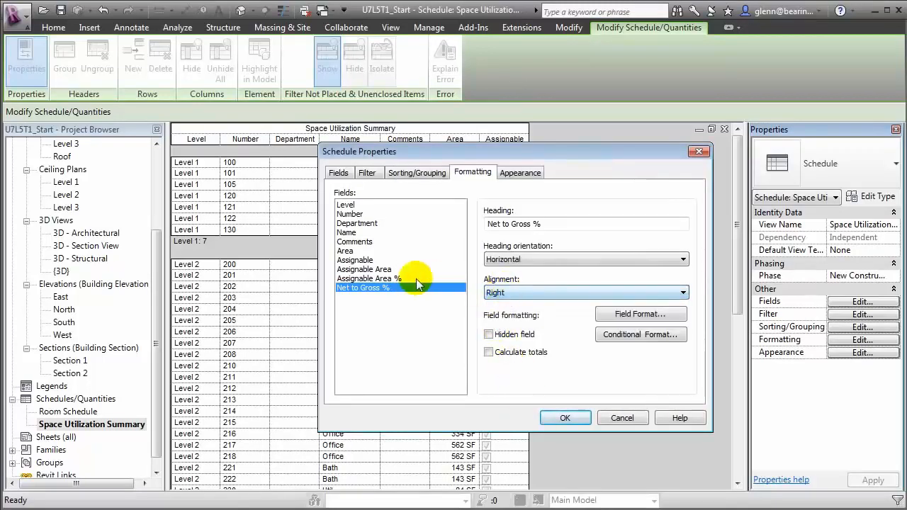
pyautogui.click(410, 280)
pyautogui.click(492, 292)
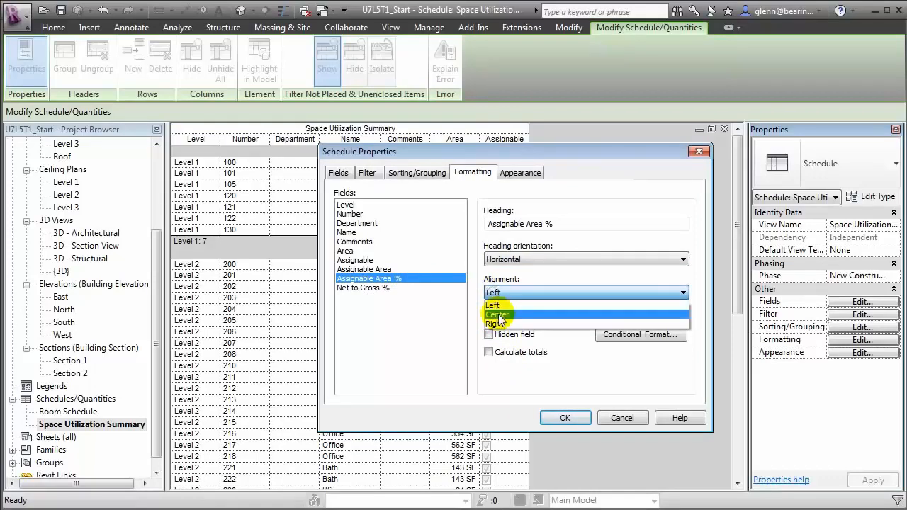
pyautogui.click(498, 323)
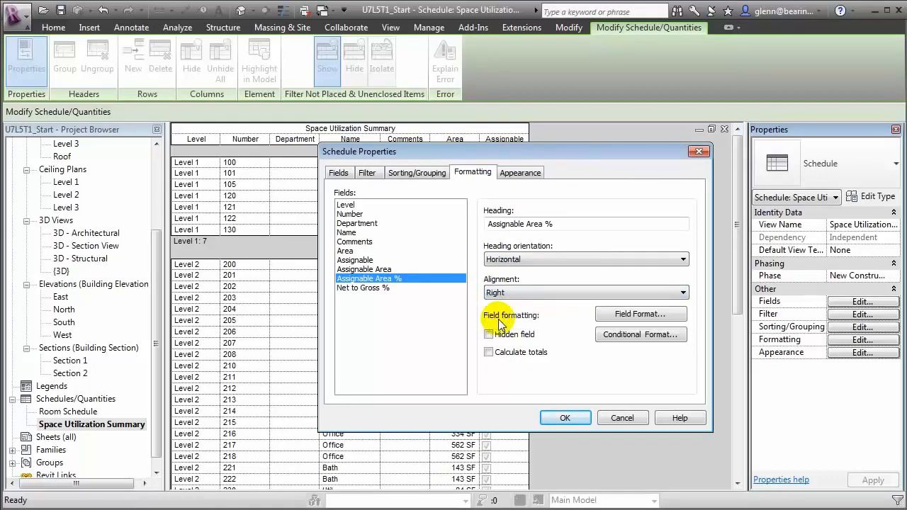
# - Enable calculated totals for the Assignable Area, Assignable Area % and Net to Gross % fields and apply the schedule properties
pyautogui.click(369, 269)
pyautogui.click(489, 351)
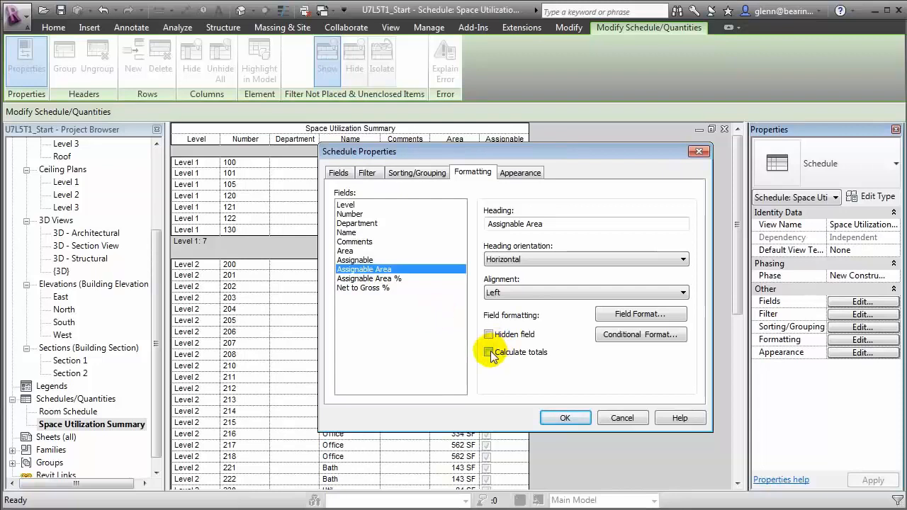
pyautogui.click(380, 279)
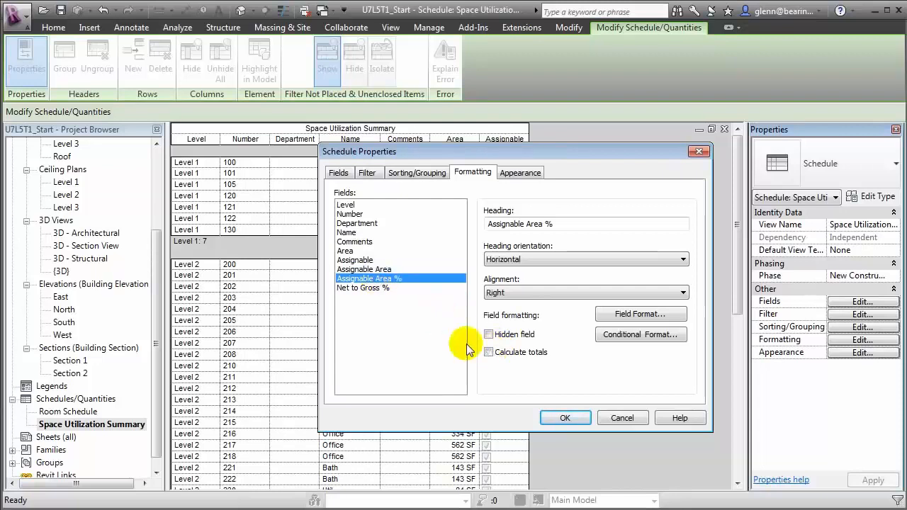
pyautogui.click(488, 352)
pyautogui.click(363, 287)
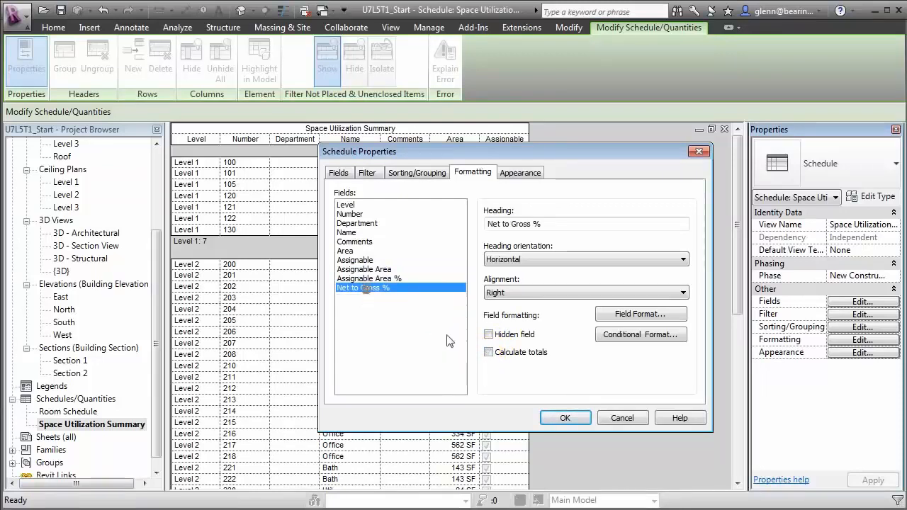
pyautogui.click(488, 352)
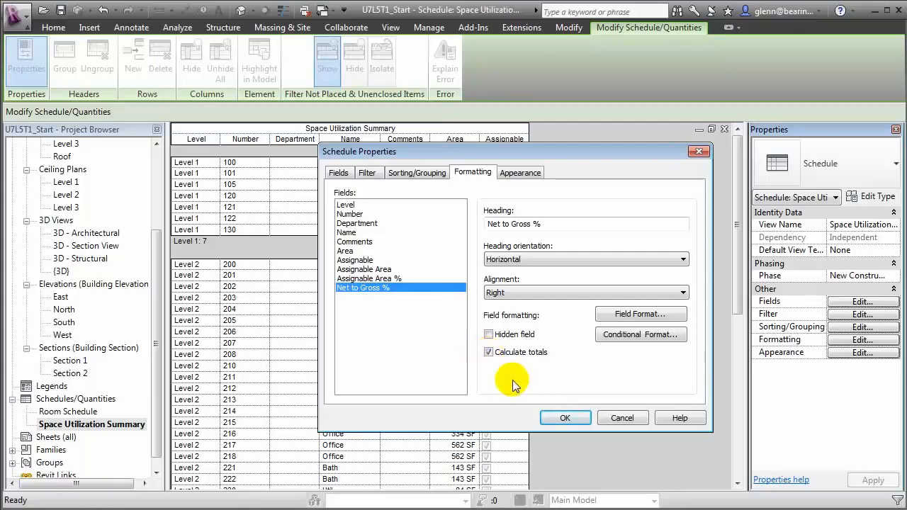
pyautogui.click(562, 418)
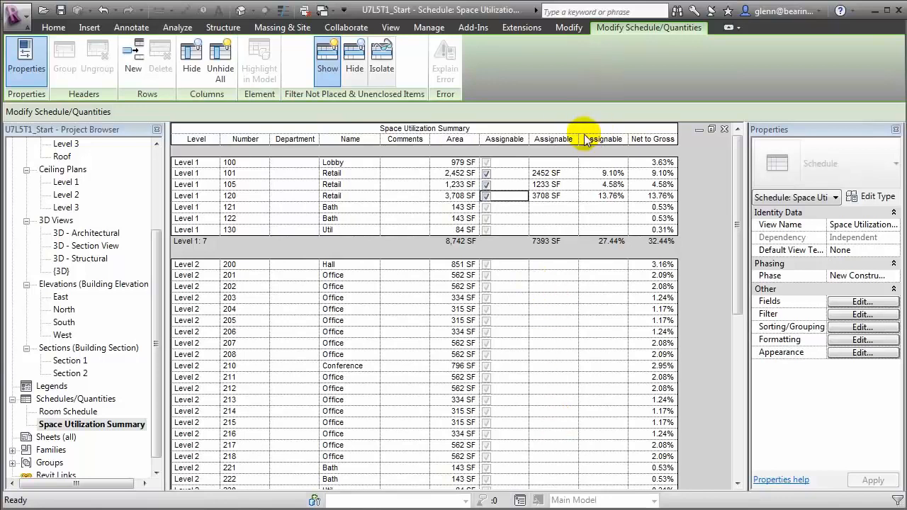
# - Widen the Assignable Area, Assignable Area % and Net to Gross % columns and slightly narrow the Area column
pyautogui.moveTo(580, 139); pyautogui.dragTo(718, 139)
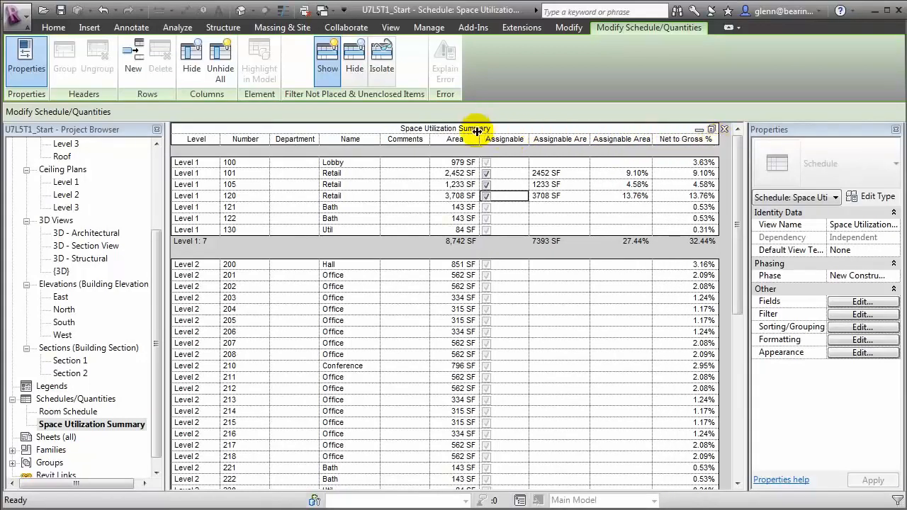
pyautogui.moveTo(480, 139); pyautogui.dragTo(472, 140)
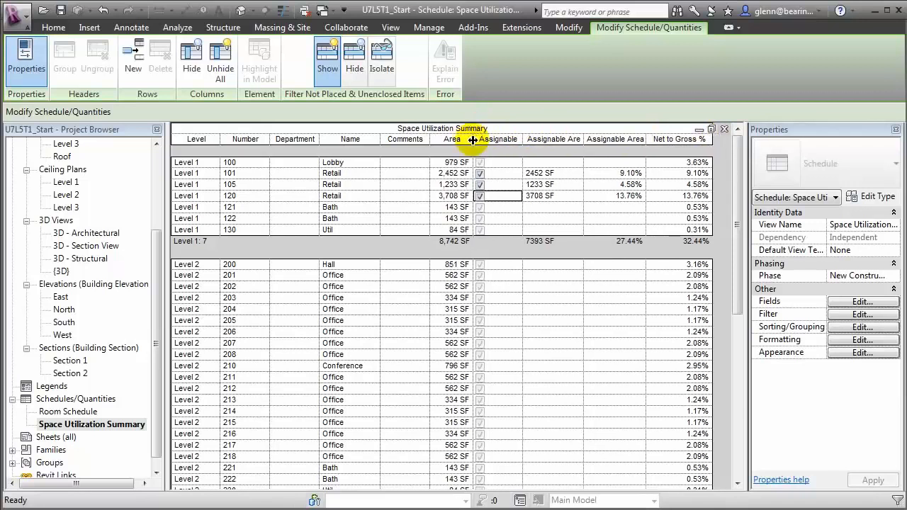
# - Mark Level 2 offices 202 through 206 as assignable and review the level and grand totals at the schedule's end
pyautogui.click(481, 287)
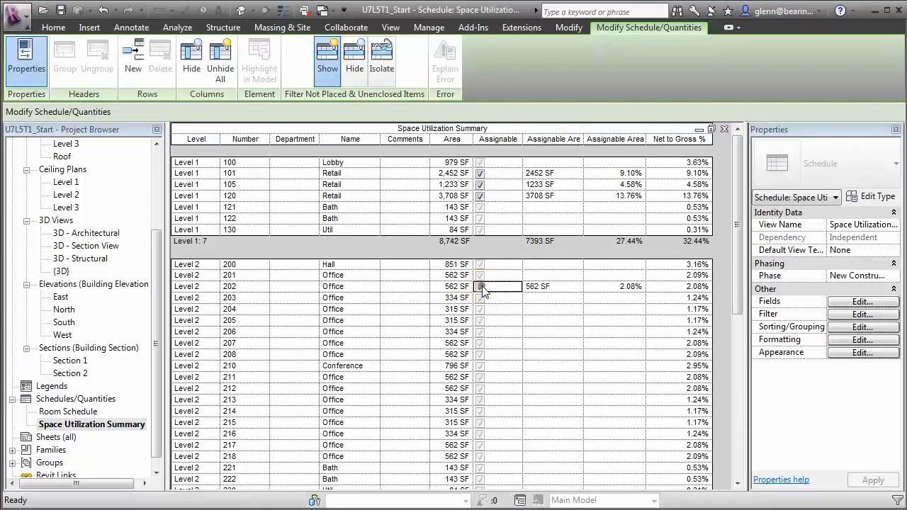
pyautogui.click(480, 299)
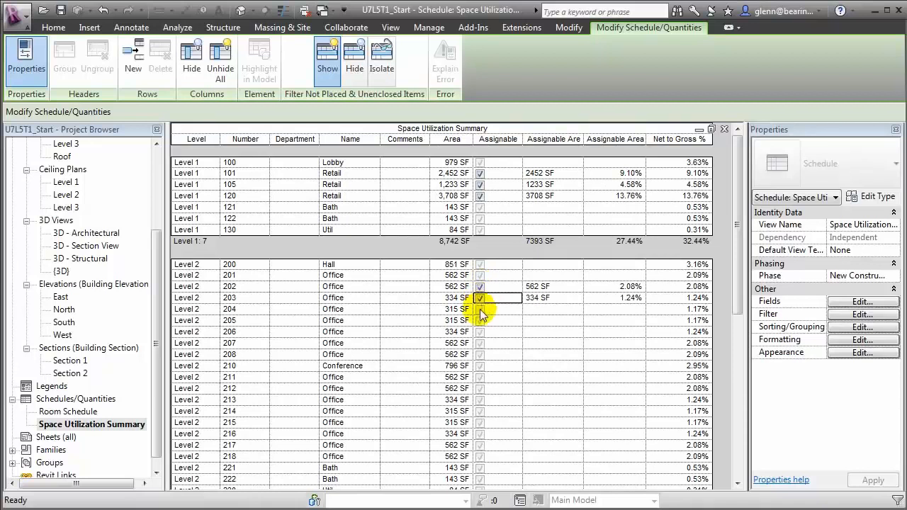
pyautogui.click(480, 310)
pyautogui.click(480, 321)
pyautogui.click(481, 332)
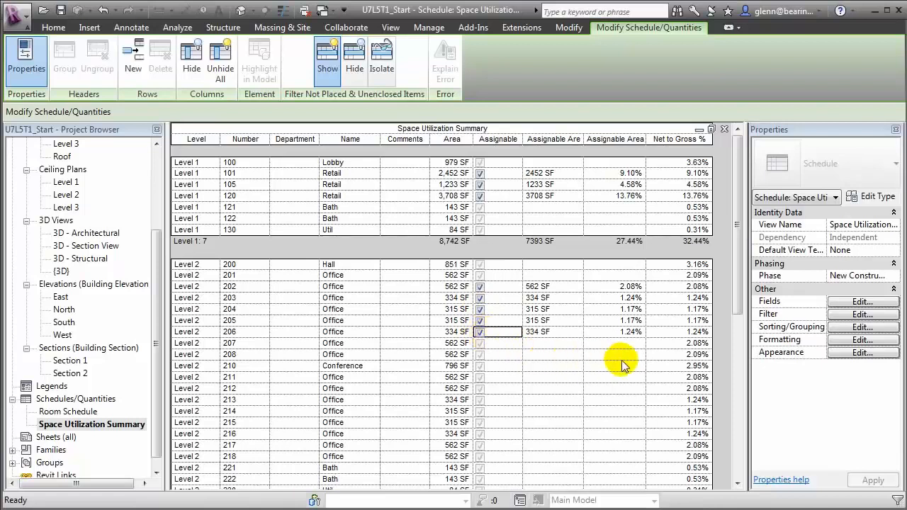
pyautogui.moveTo(741, 298); pyautogui.dragTo(740, 489)
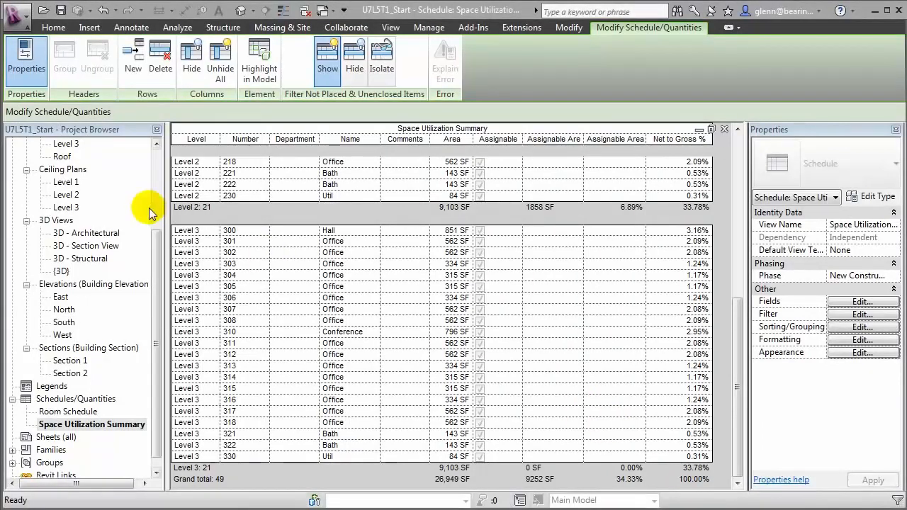
# - Open the Level 1 architectural floor plan view
pyautogui.click(156, 238)
pyautogui.moveTo(156, 237); pyautogui.dragTo(152, 162)
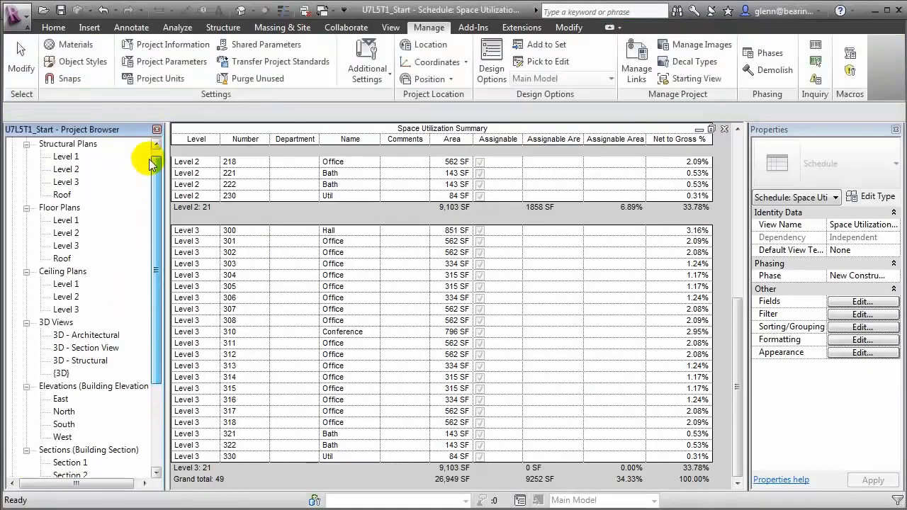
pyautogui.doubleClick(64, 221)
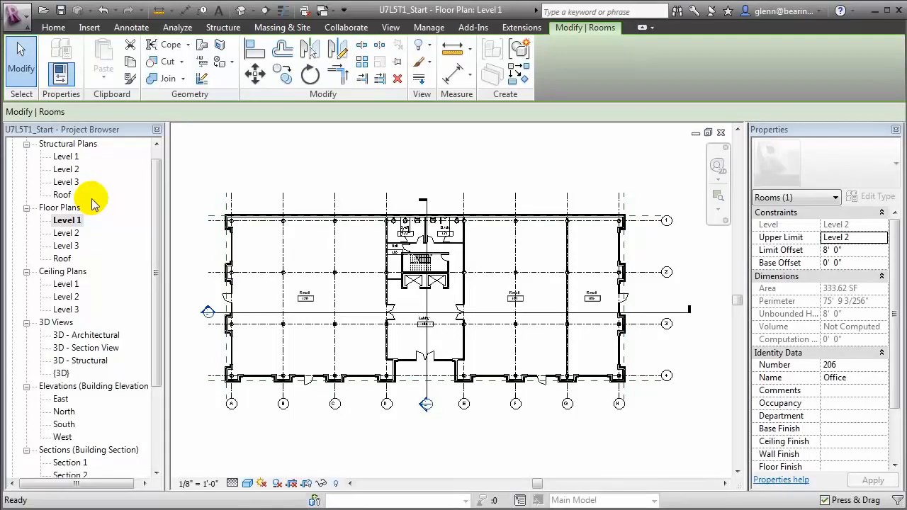
# - Place a color fill legend beside the plan's upper right corner, using space type Rooms and color scheme Department
pyautogui.click(53, 32)
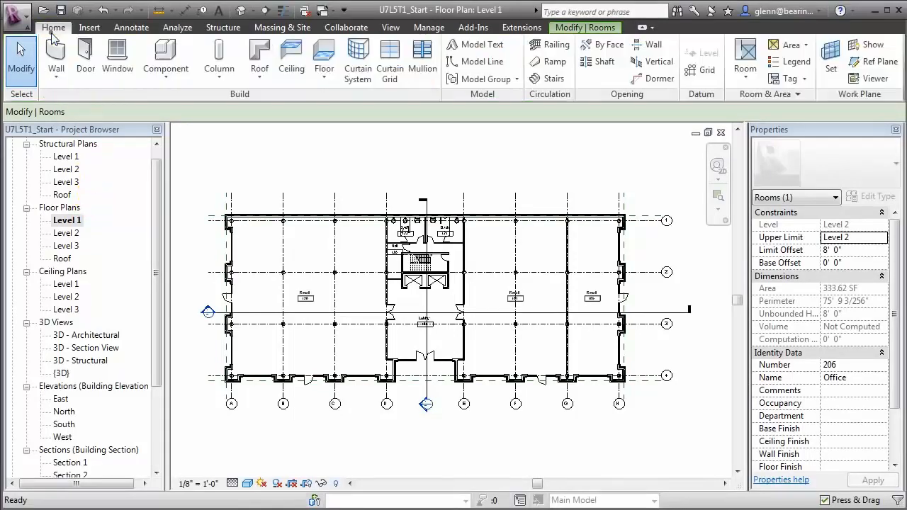
pyautogui.click(778, 64)
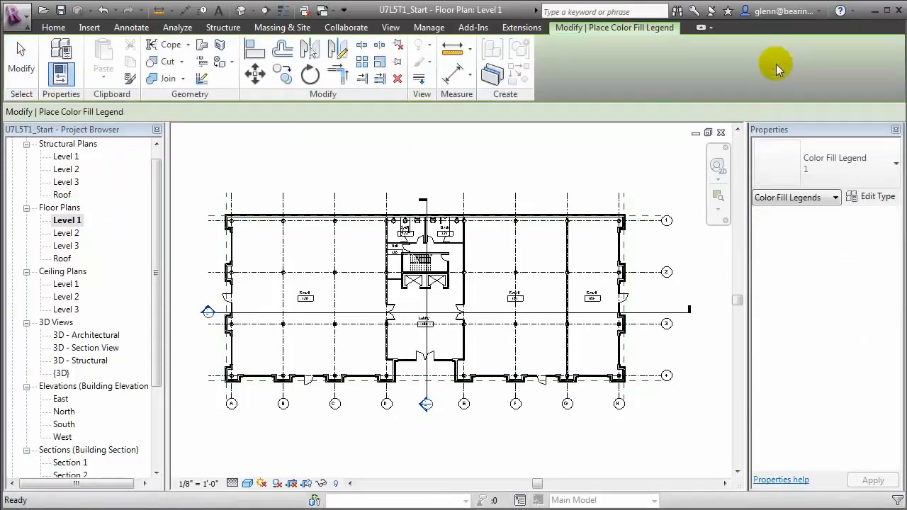
pyautogui.click(651, 241)
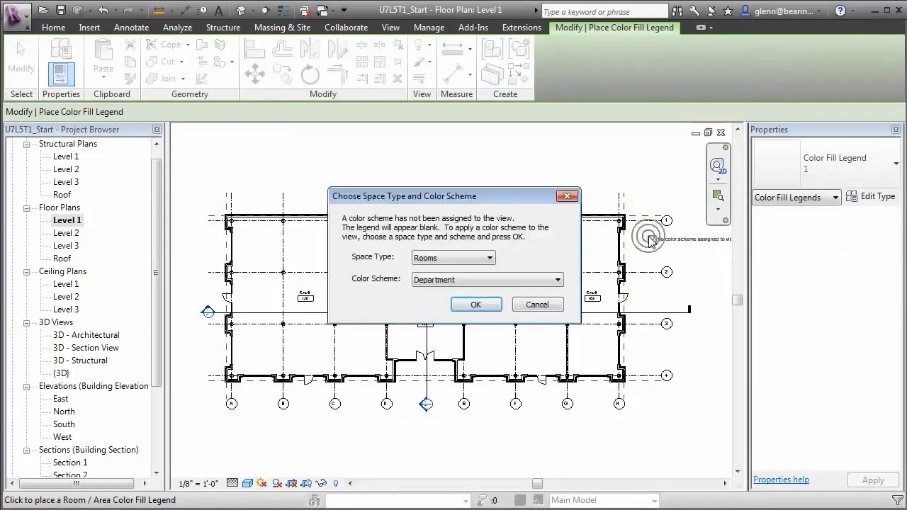
pyautogui.click(493, 304)
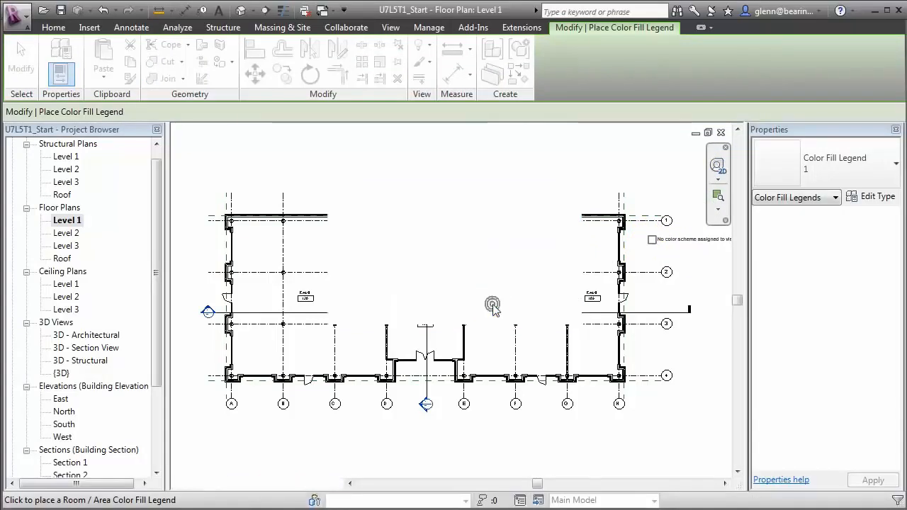
pyautogui.press('Escape')
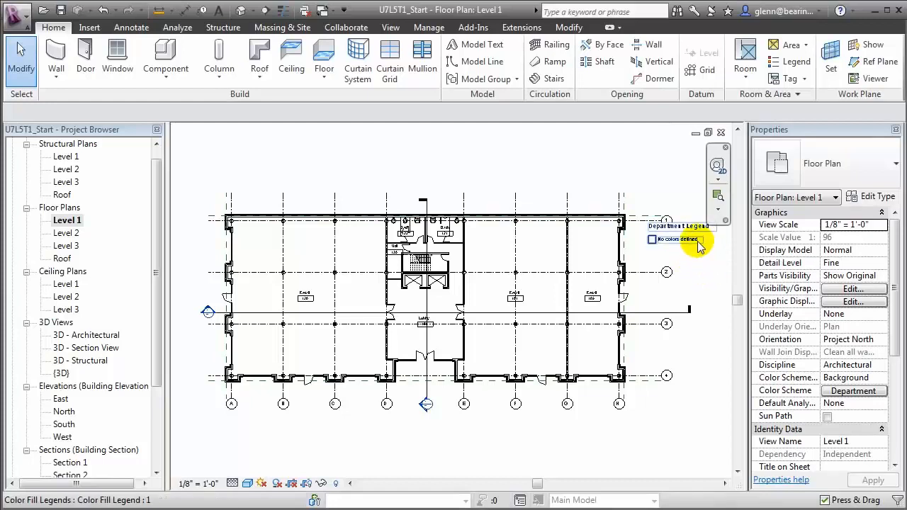
# - Duplicate the legend's Department color scheme as a new Rooms scheme named Assignable
pyautogui.click(699, 244)
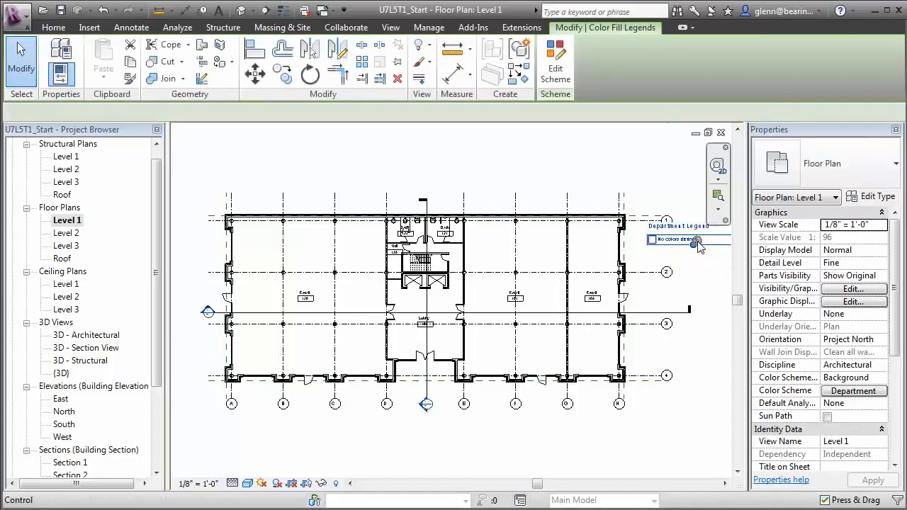
pyautogui.click(565, 79)
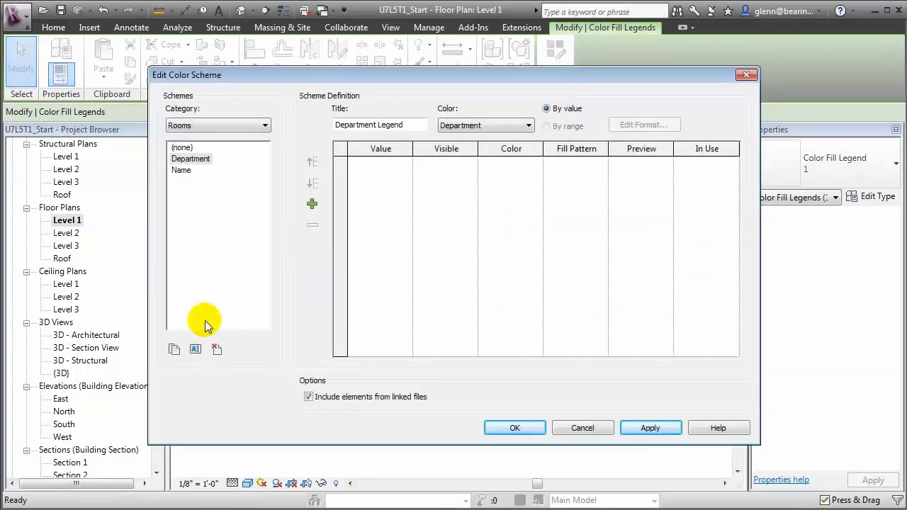
pyautogui.click(174, 350)
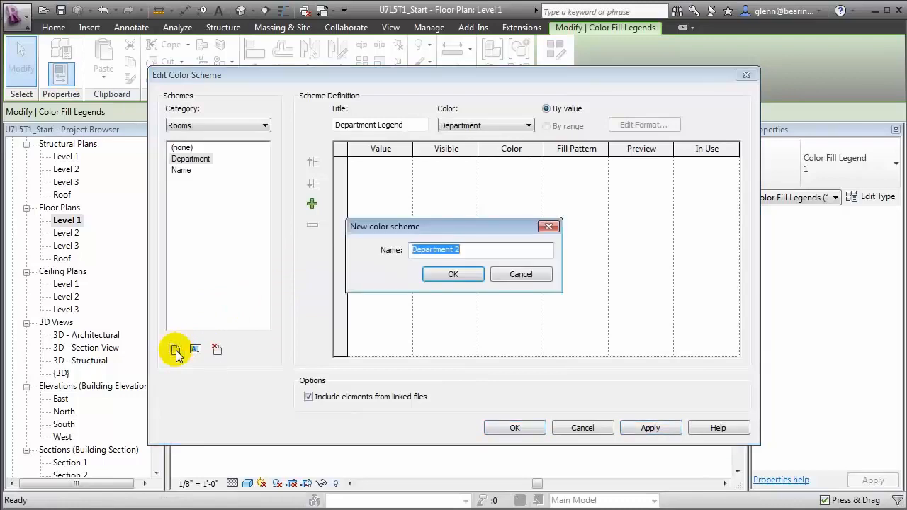
pyautogui.write('Assignable')
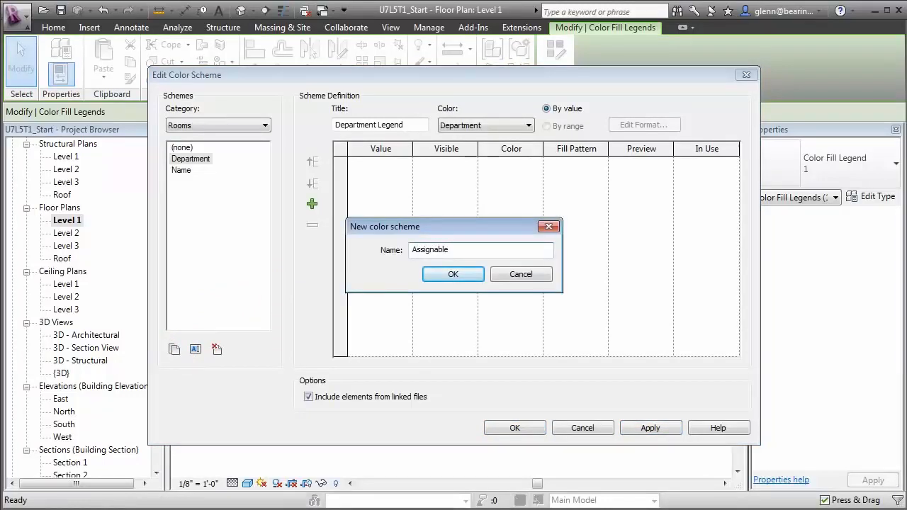
pyautogui.press('Return')
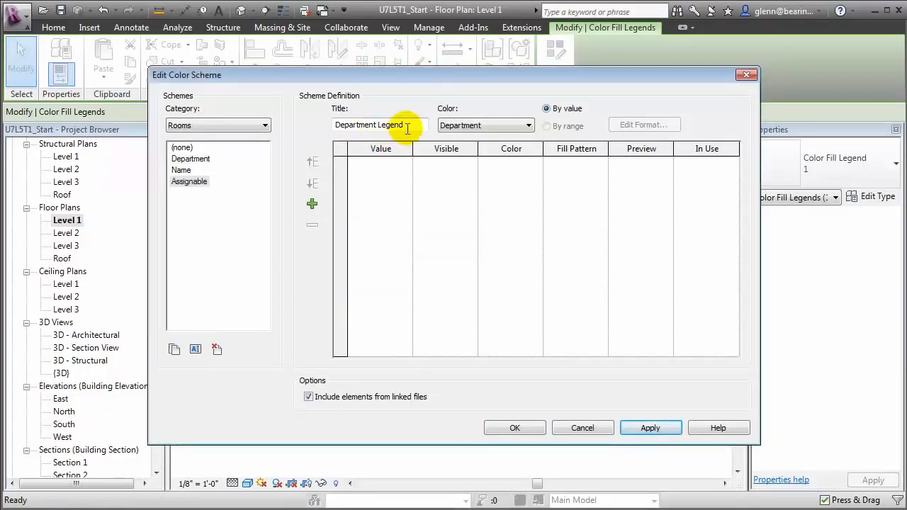
# - Title the Assignable scheme "Assignable Space Legend" and color it by the Assignable parameter, accepting that colors are not preserved
pyautogui.moveTo(406, 124); pyautogui.dragTo(323, 127)
pyautogui.press('Delete')
pyautogui.write('Assignable')
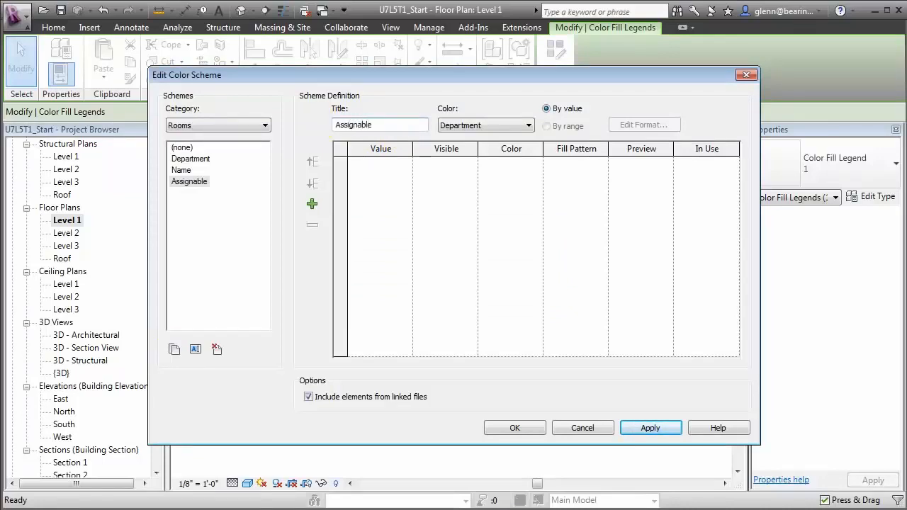
pyautogui.write(' Spac e Legend')
pyautogui.click(451, 126)
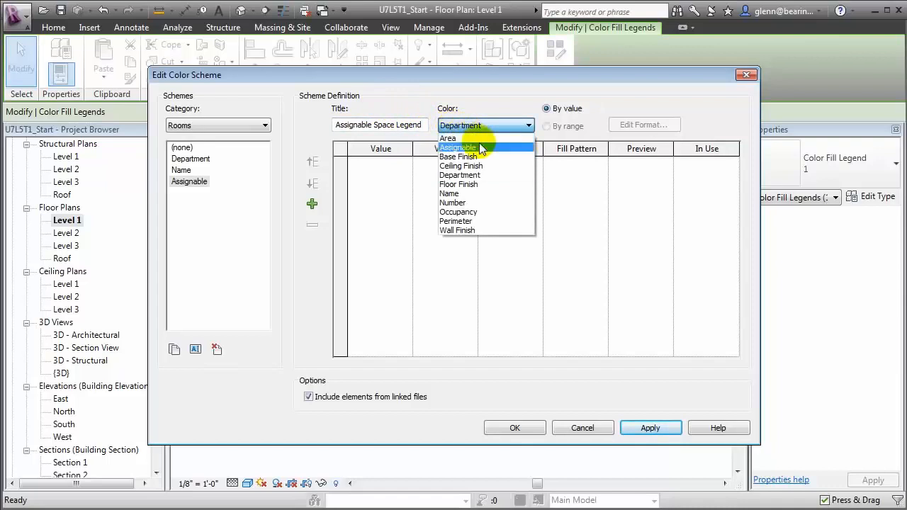
pyautogui.click(465, 147)
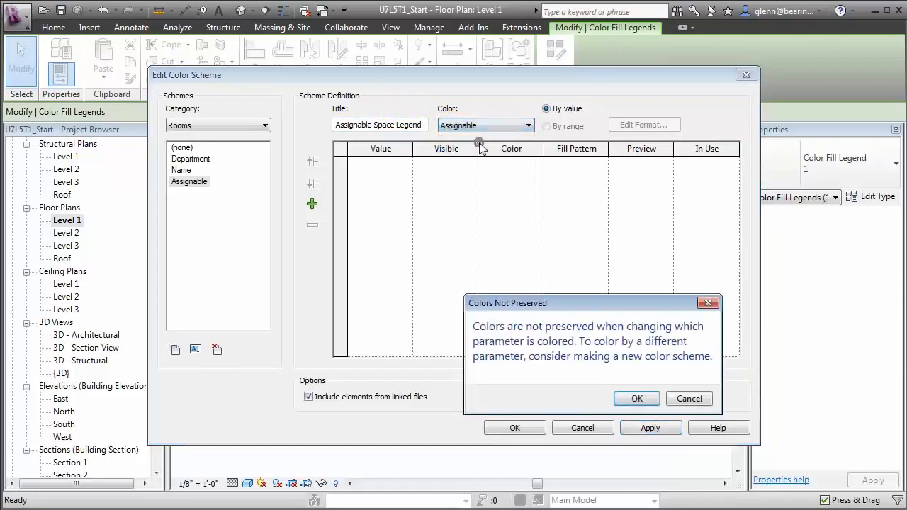
pyautogui.click(637, 398)
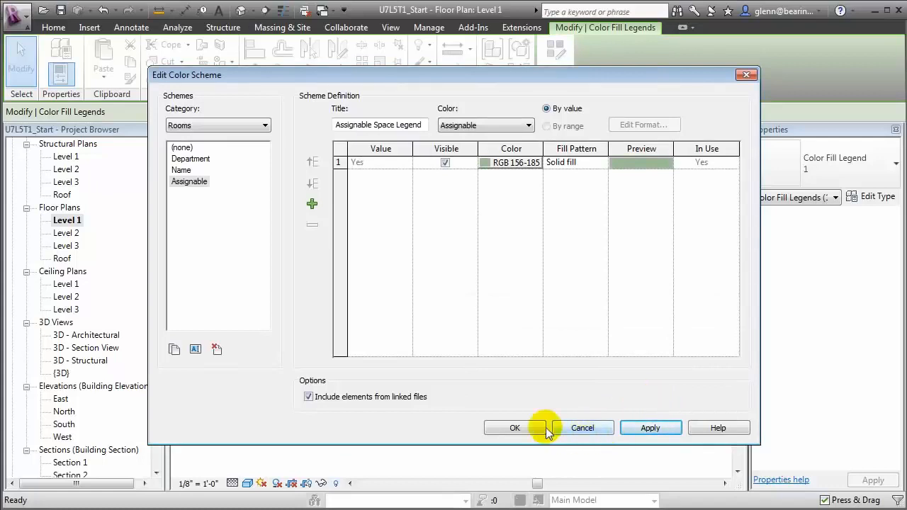
# - Apply the Assignable color scheme to the Level 1 floor plan and deselect the legend
pyautogui.click(516, 428)
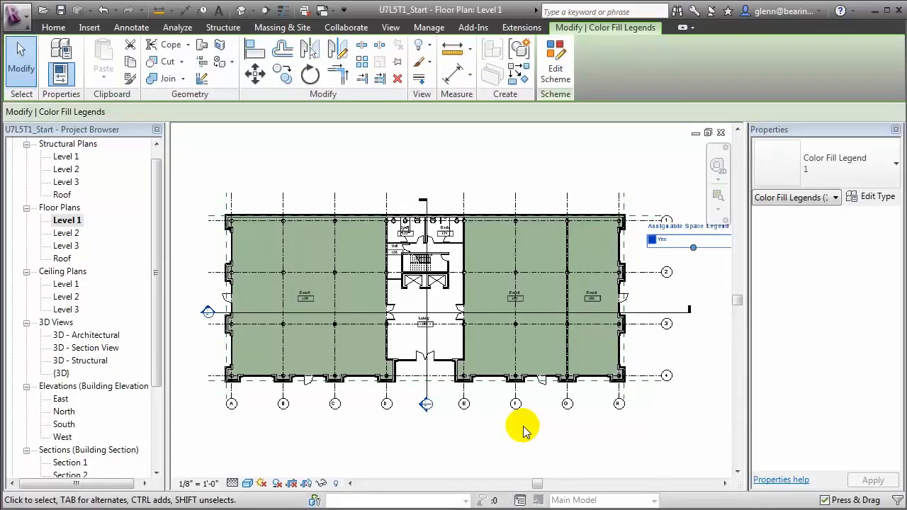
pyautogui.click(638, 442)
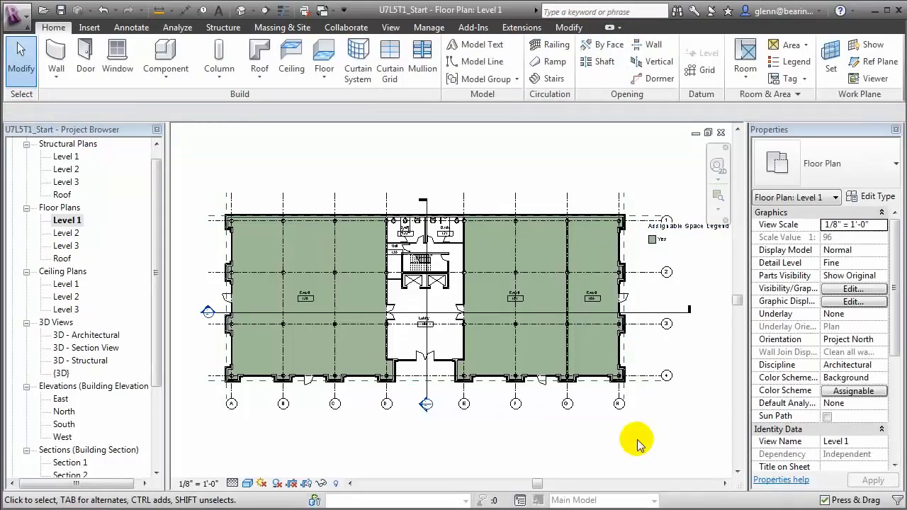
# - Set the Lobby room's Assignable parameter explicitly to No, apply the change, and clear the room selection
pyautogui.click(448, 301)
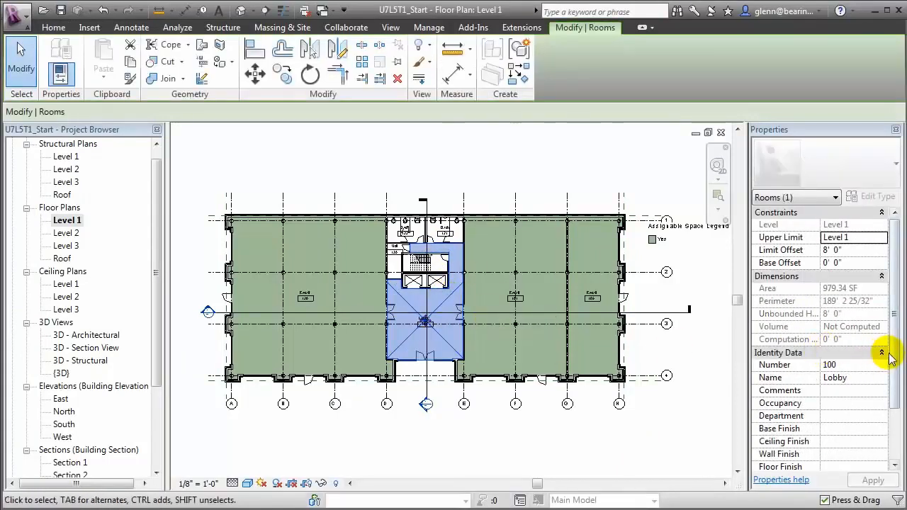
pyautogui.scroll(-3, 888, 383)
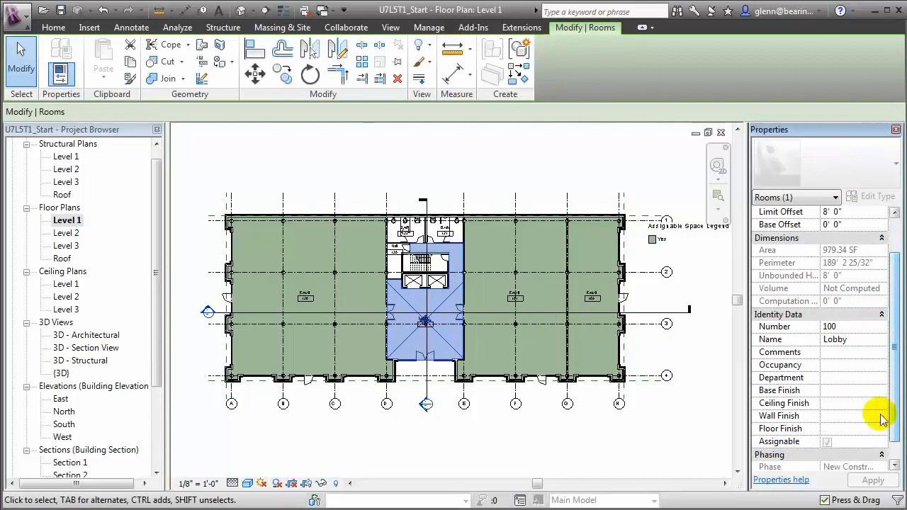
pyautogui.click(828, 442)
pyautogui.click(829, 442)
pyautogui.click(869, 481)
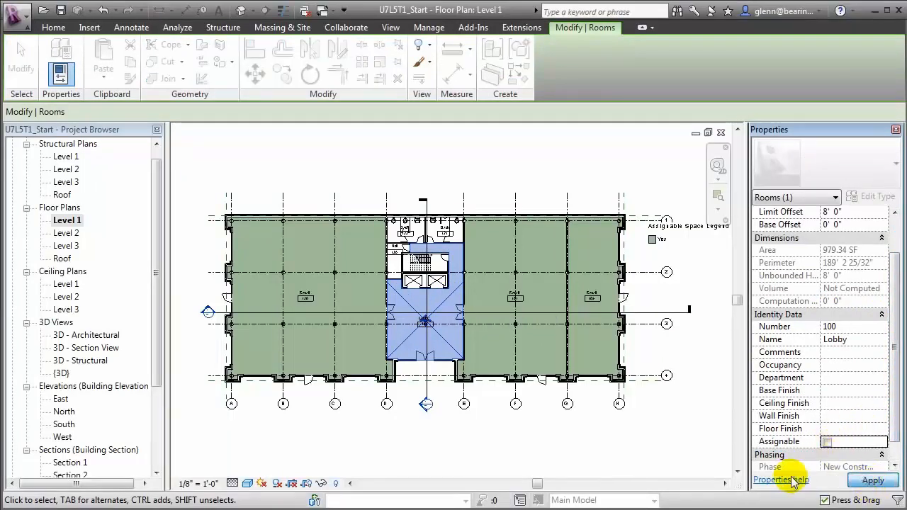
pyautogui.click(679, 445)
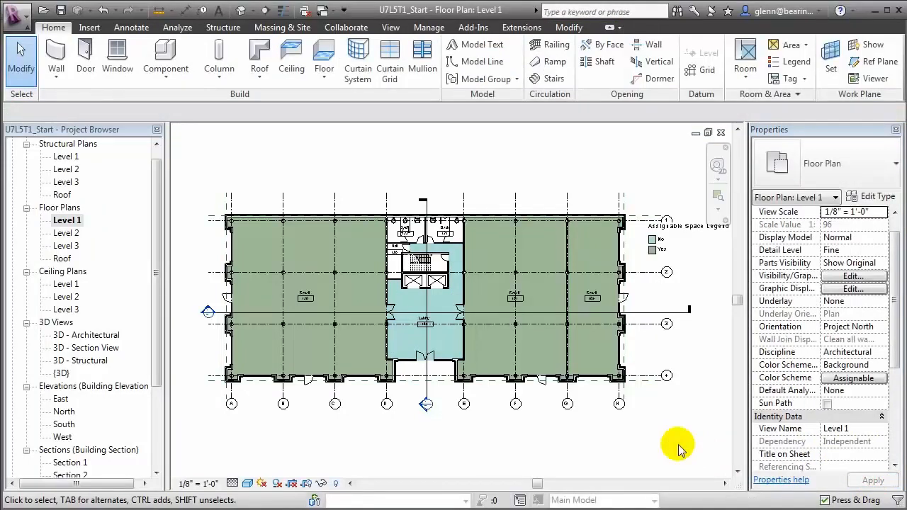